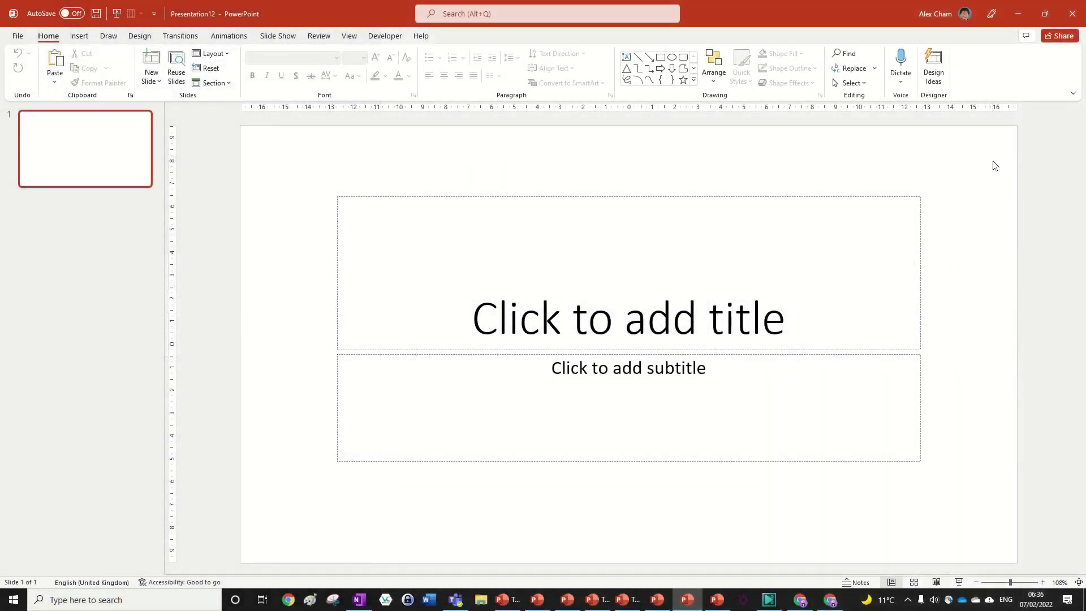
Change the slide to the Blank layout and add a text box reading "PARALLAX".
left_click(215, 53)
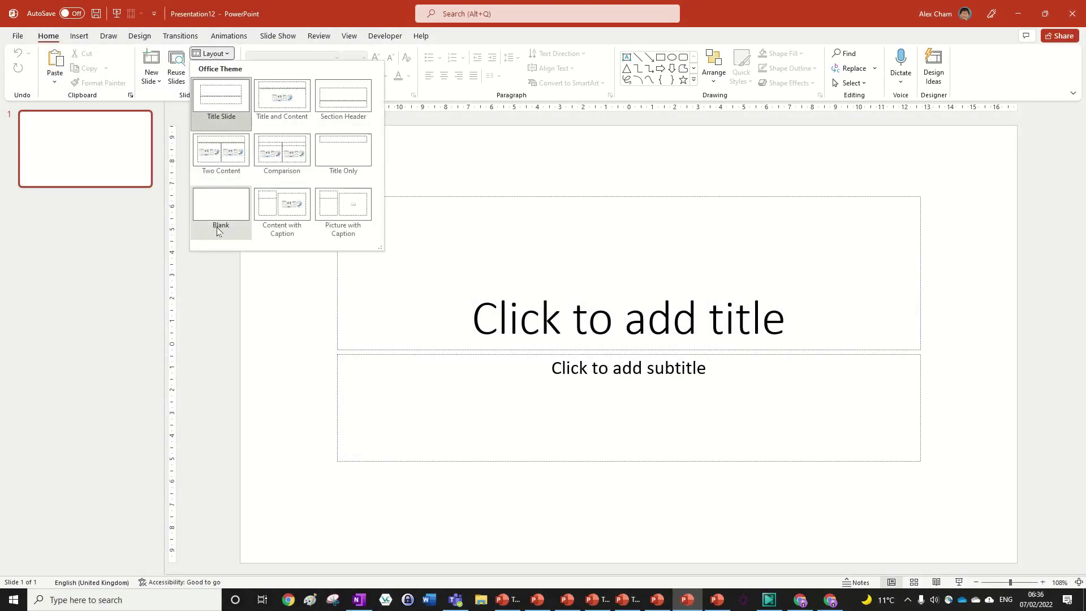
left_click(221, 213)
left_click(626, 58)
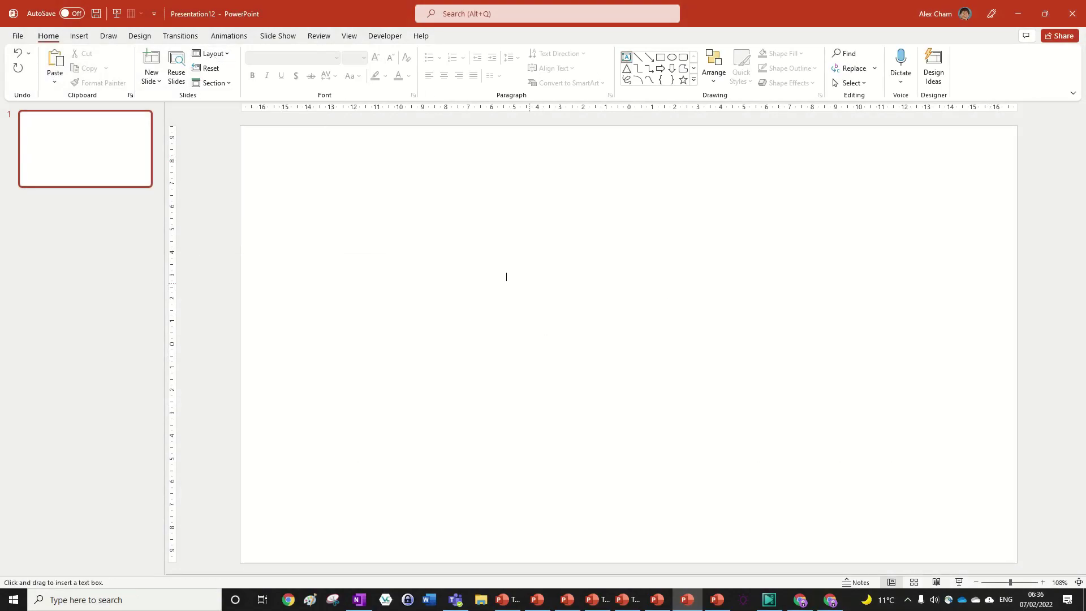
left_click(524, 307)
type("PAR")
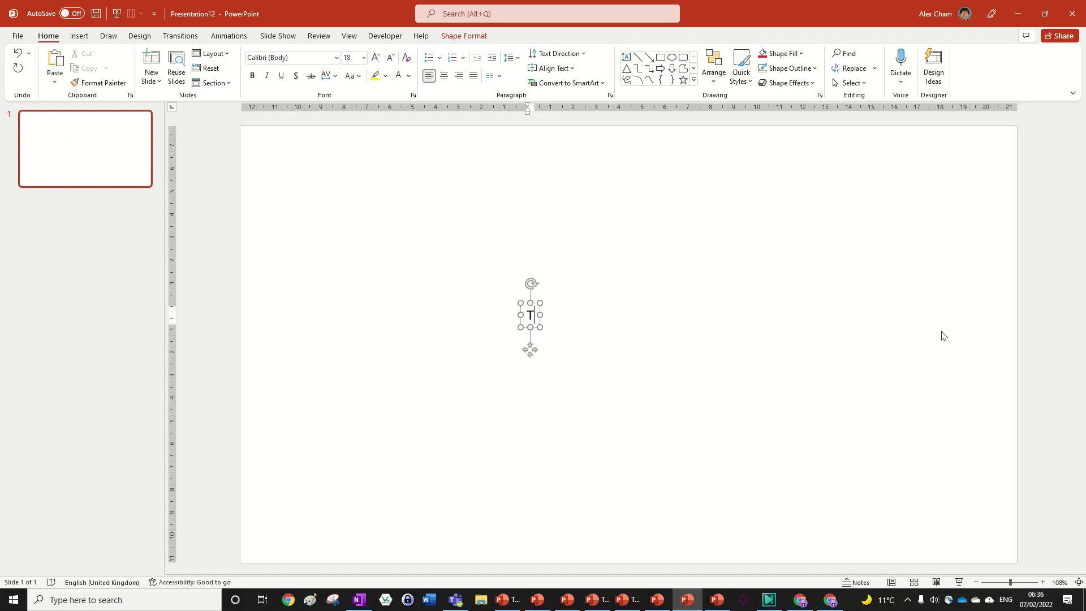
type("ALLAX")
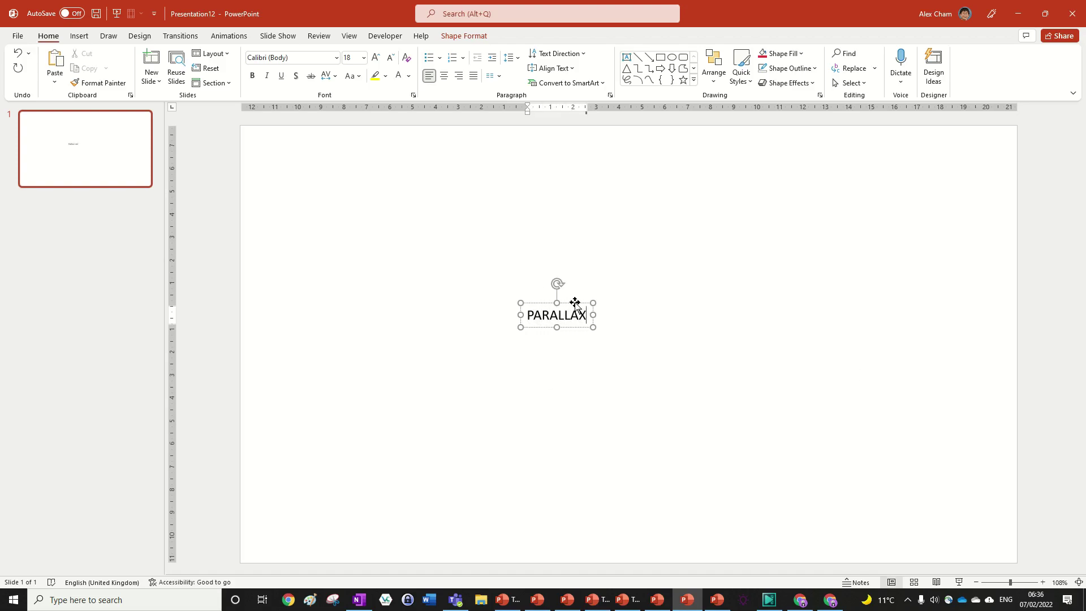
key("Escape")
Set the PARALLAX text to the Poppins font in bold.
left_click(294, 54)
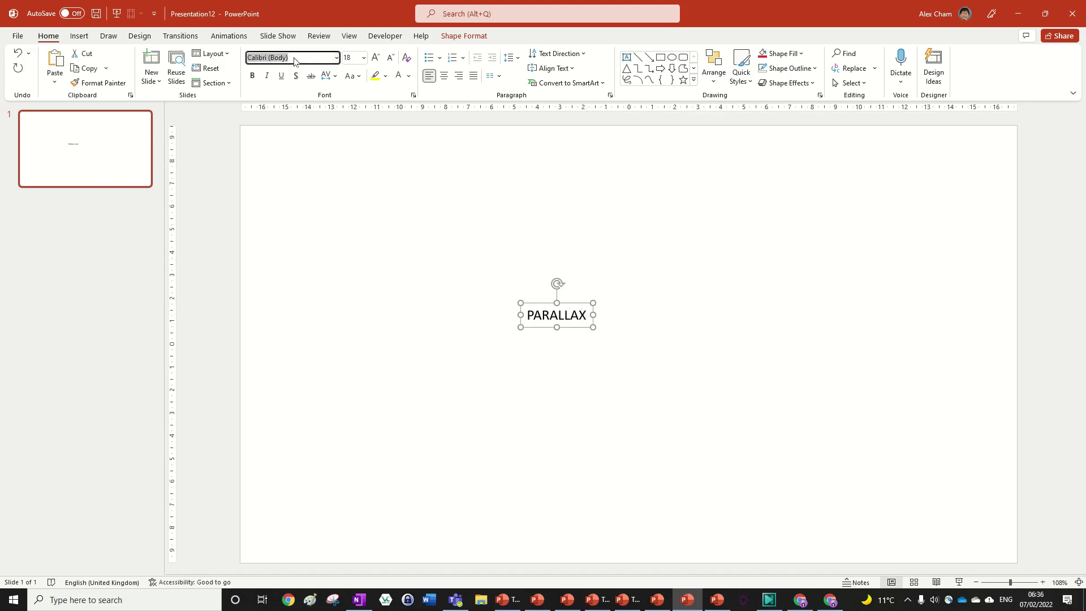
type("Poppins")
key("Return")
left_click(252, 75)
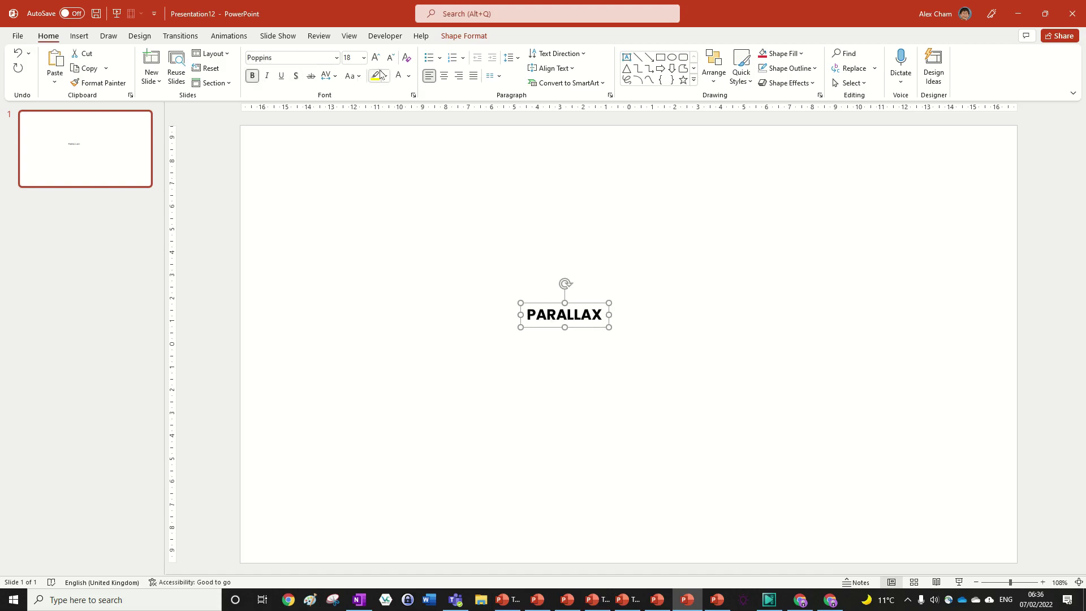
Enlarge the PARALLAX text to a font size of 96.
left_click(375, 57)
left_click(376, 57)
left_click(376, 57)
left_click(381, 59)
left_click(380, 60)
left_click(380, 59)
left_click(381, 60)
left_click(381, 60)
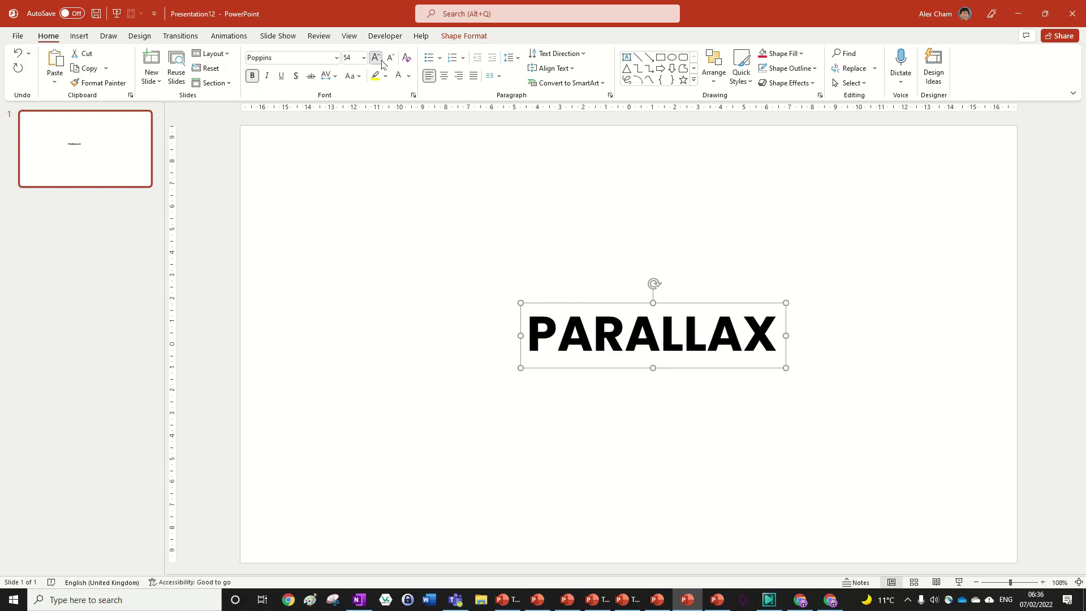
left_click(381, 59)
left_click(380, 59)
left_click(381, 60)
left_click(382, 62)
left_click(381, 61)
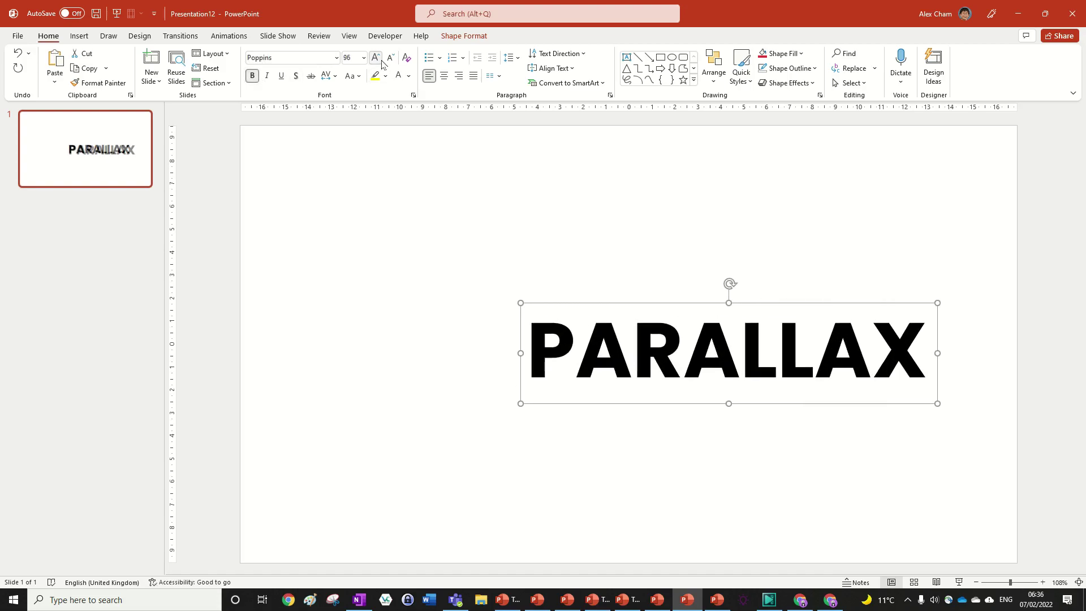
Center the PARALLAX text within its box and align the box to the slide's horizontal and vertical center.
scroll(480, 261, "down", 4)
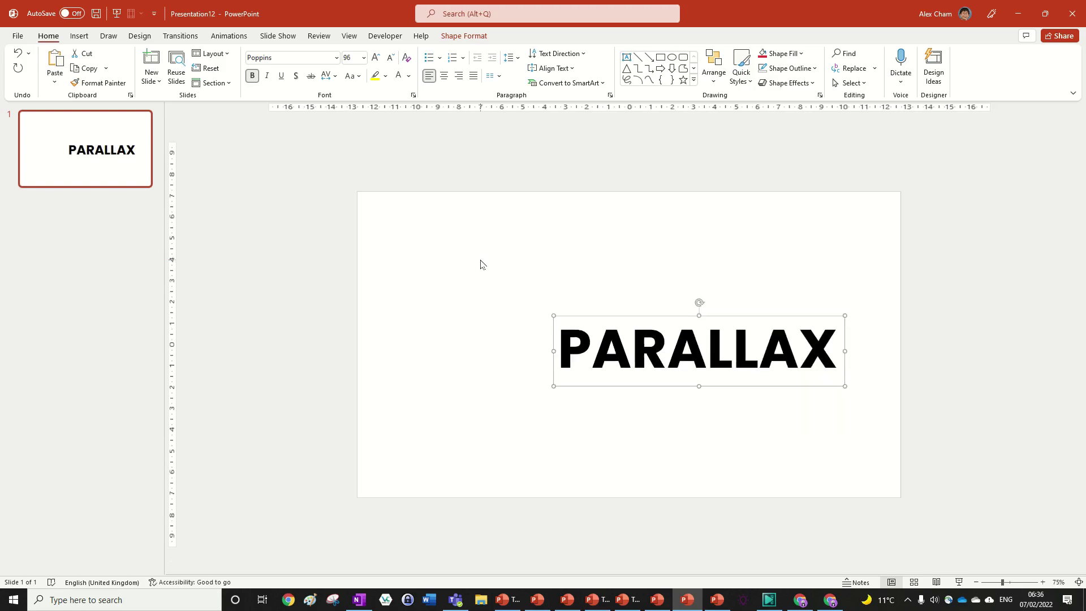
left_click(444, 75)
left_click(547, 69)
left_click(565, 138)
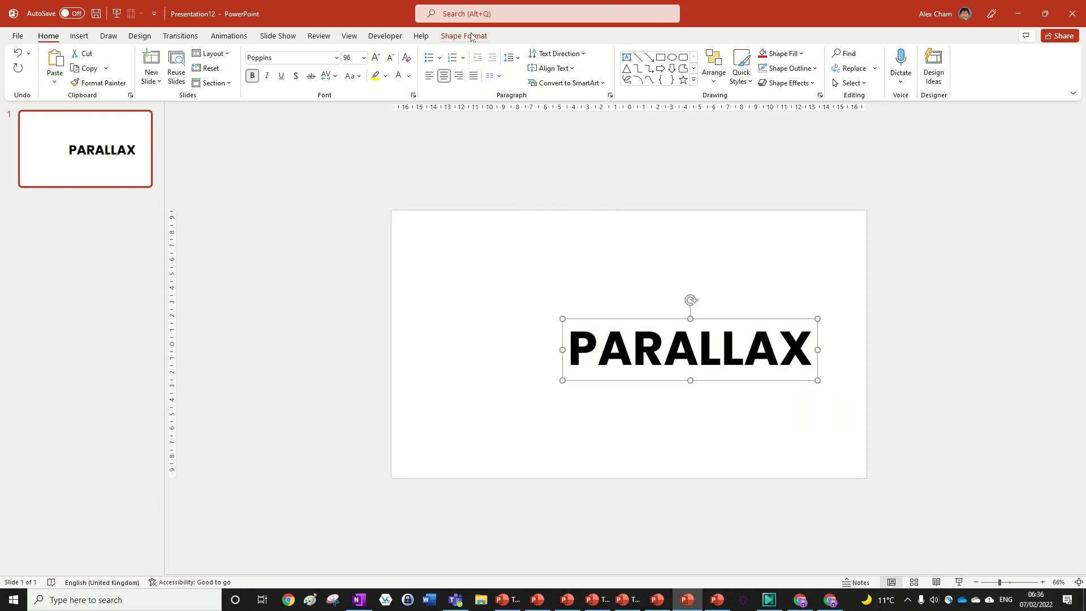
left_click(463, 36)
left_click(815, 54)
left_click(826, 85)
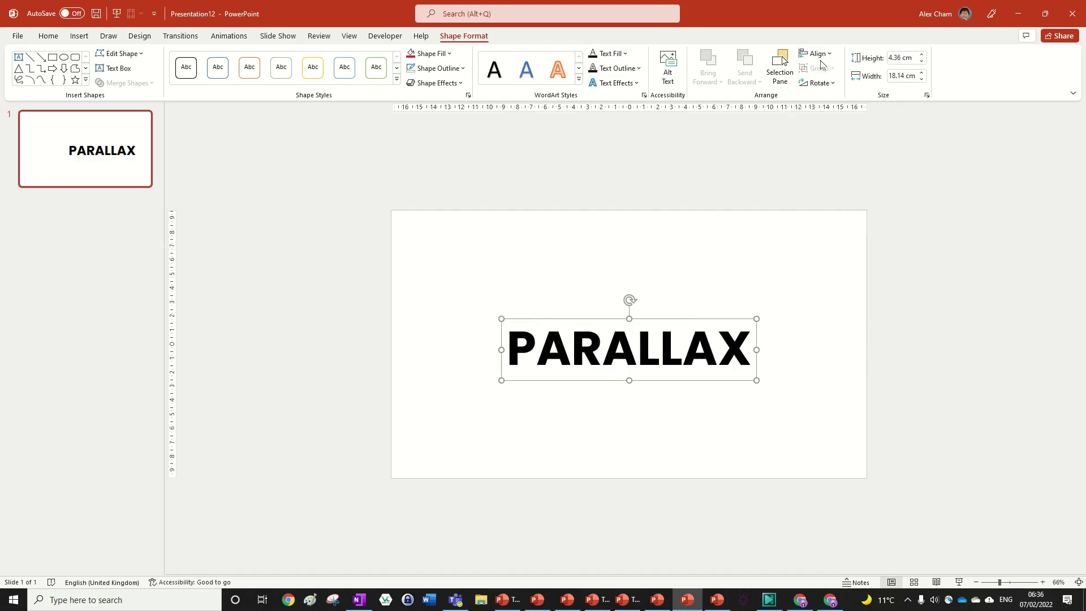
left_click(814, 54)
left_click(825, 131)
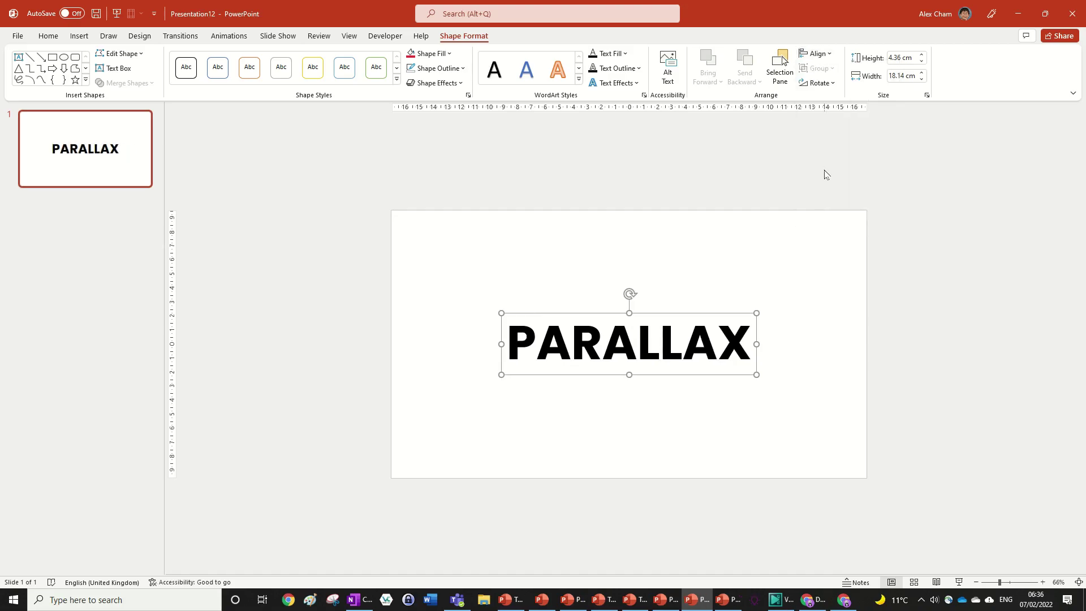
Change the font color of the PARALLAX text to white.
left_click(49, 37)
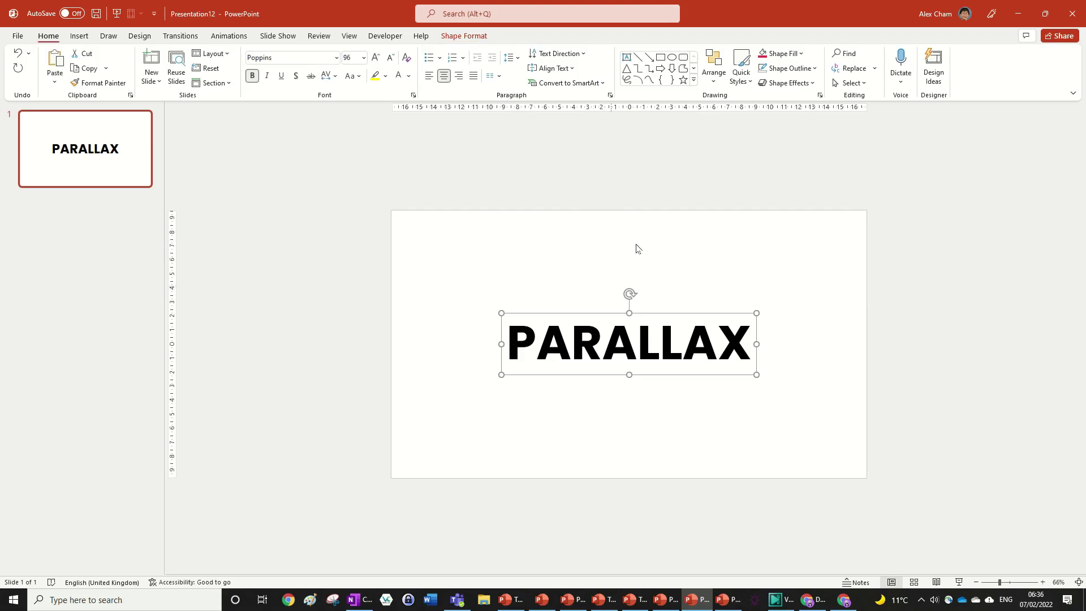
scroll(636, 248, "up", 1)
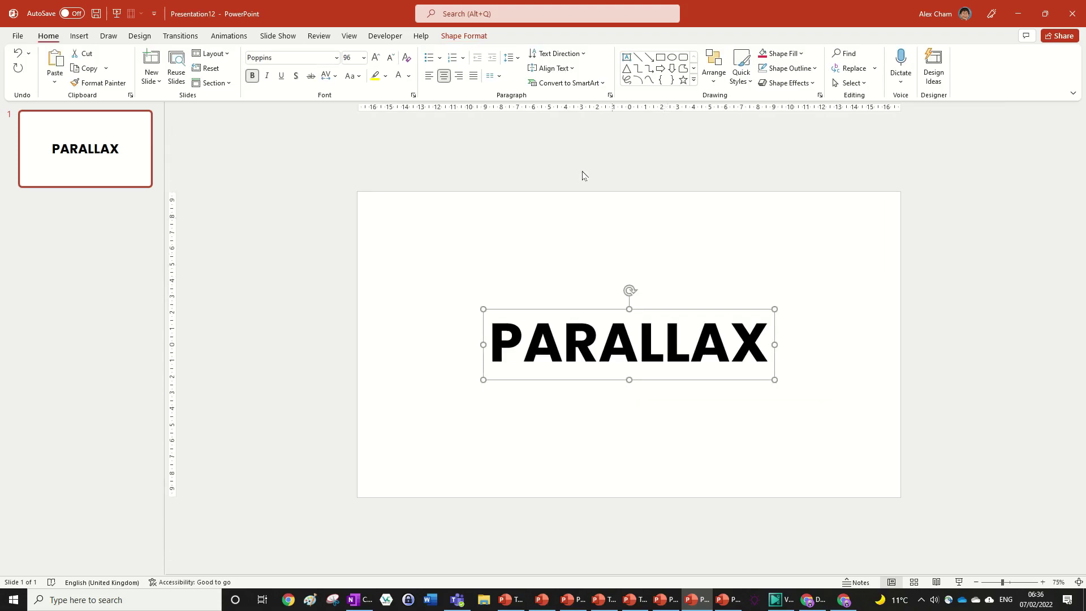
left_click(401, 81)
scroll(826, 252, "down", 4)
scroll(829, 285, "up", 4)
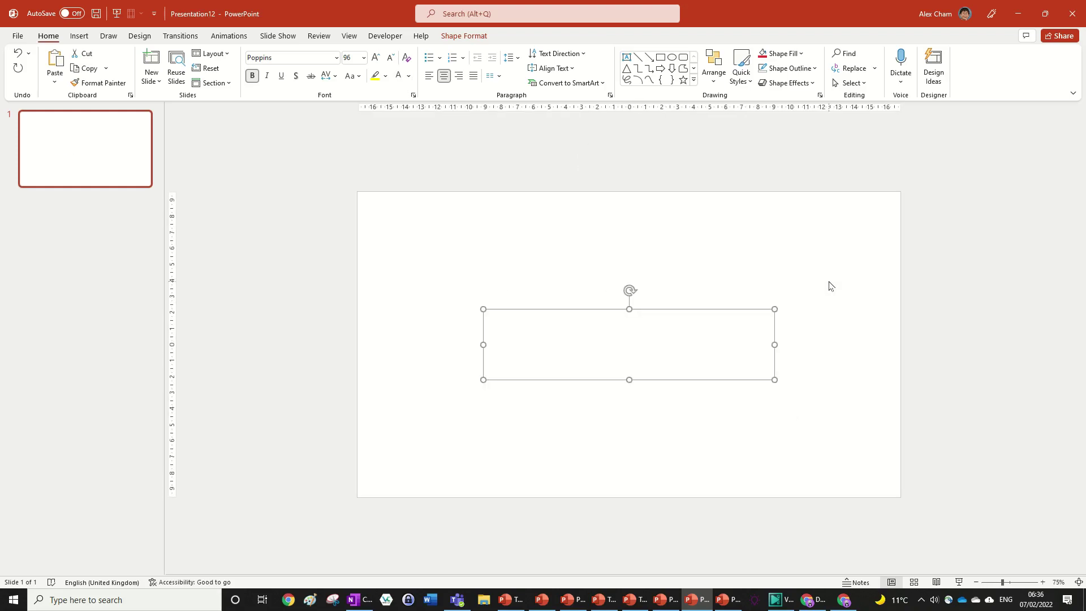
Give the PARALLAX text an outer shadow that falls directly below the letters.
left_click(473, 40)
left_click(597, 84)
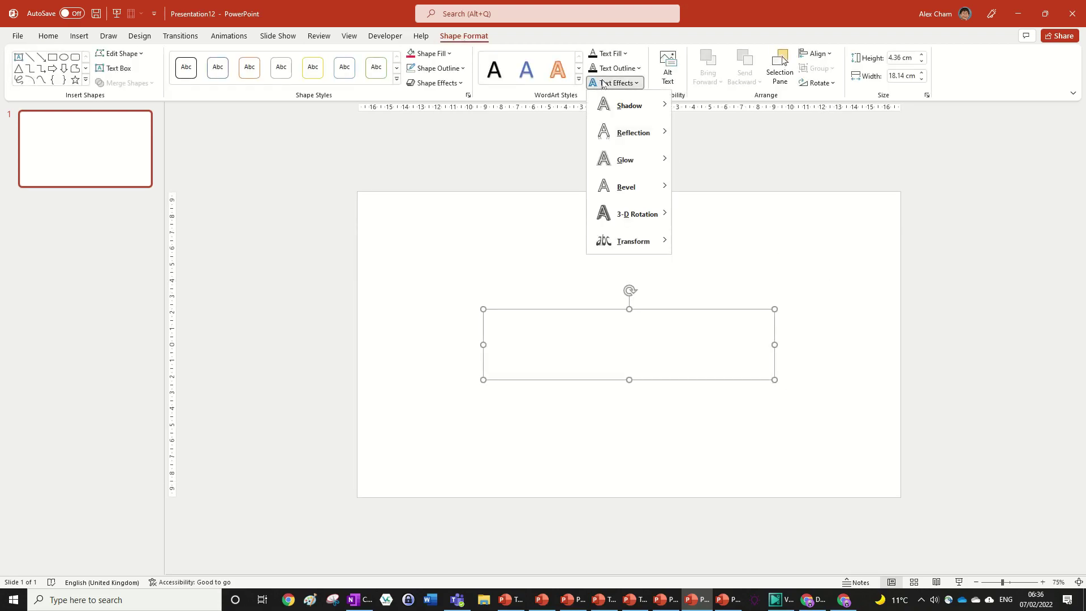
mouse_move(635, 111)
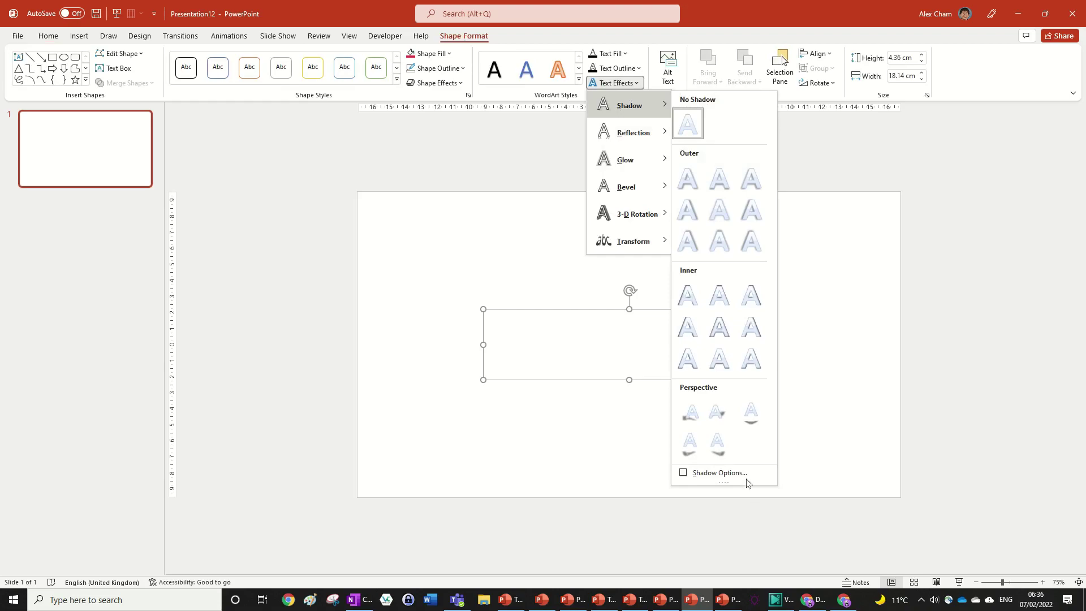
left_click(719, 181)
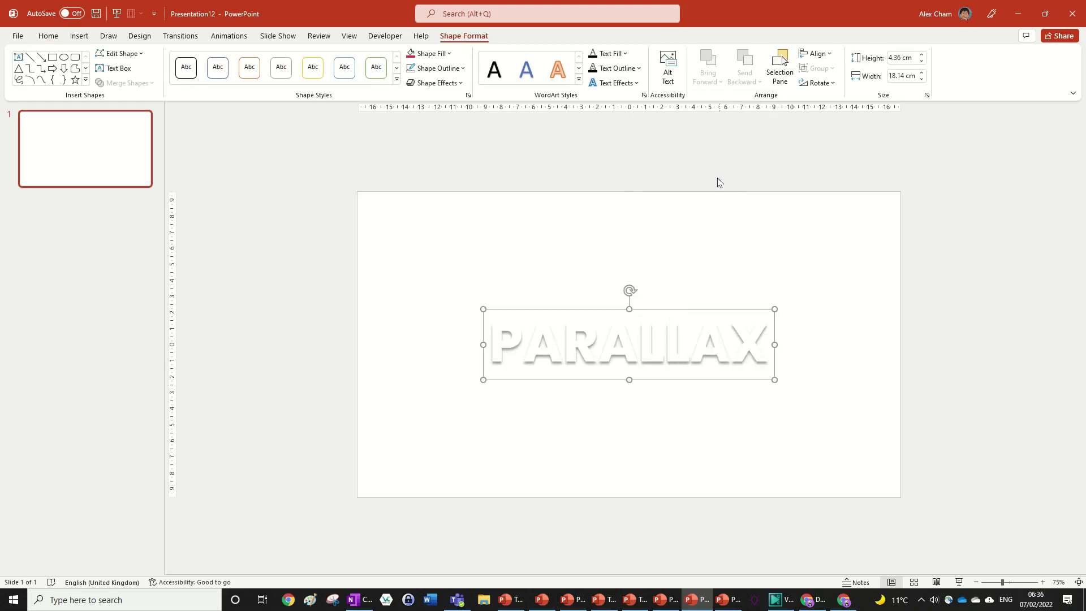
Set the transparency of the PARALLAX text shadow to 20%.
left_click(623, 84)
mouse_move(633, 107)
left_click(713, 485)
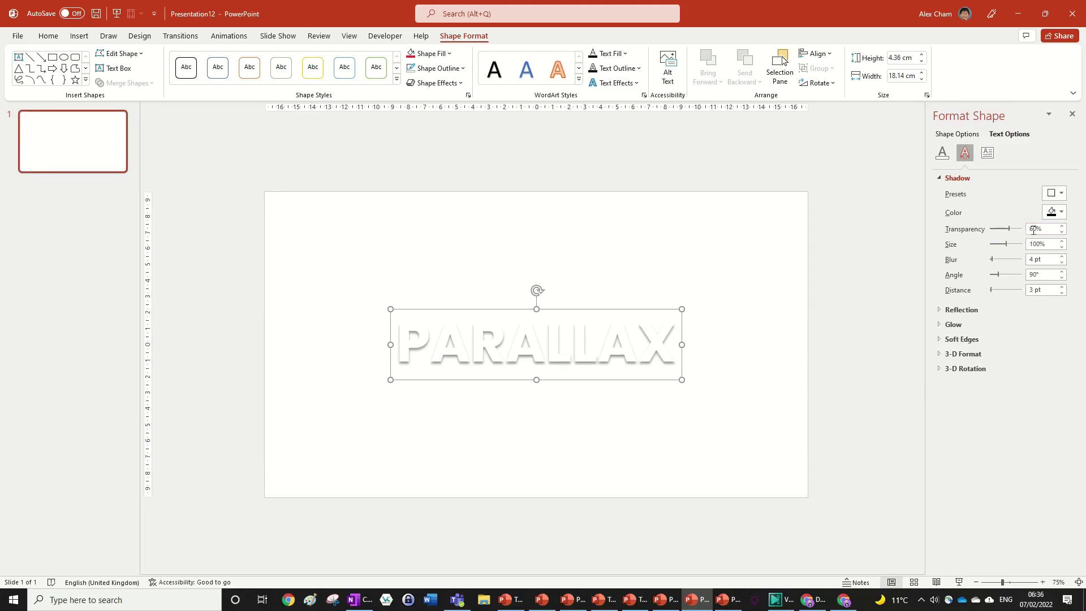
left_click(1033, 230)
key("Delete")
type("2")
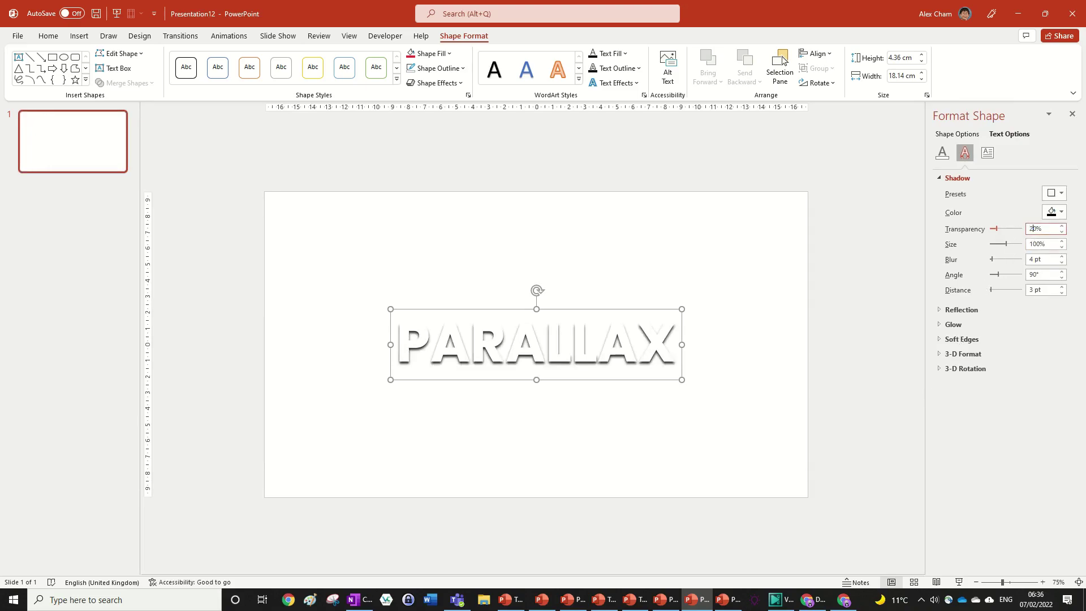
left_click(733, 247)
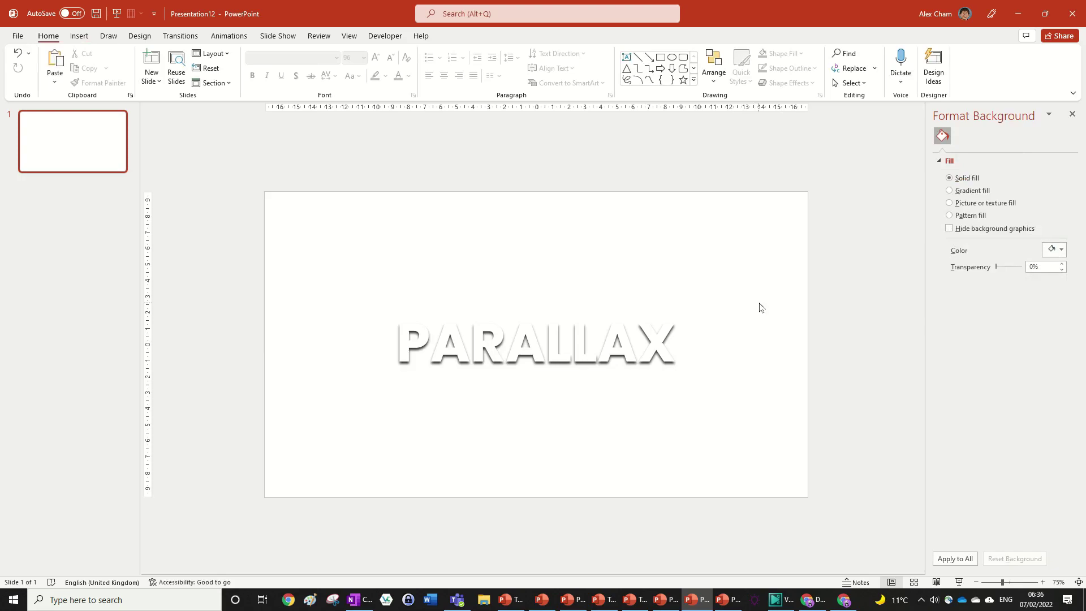
Fill the slide background with the lightest tint of the orange theme color.
scroll(761, 309, "up", 1)
scroll(759, 307, "down", 1)
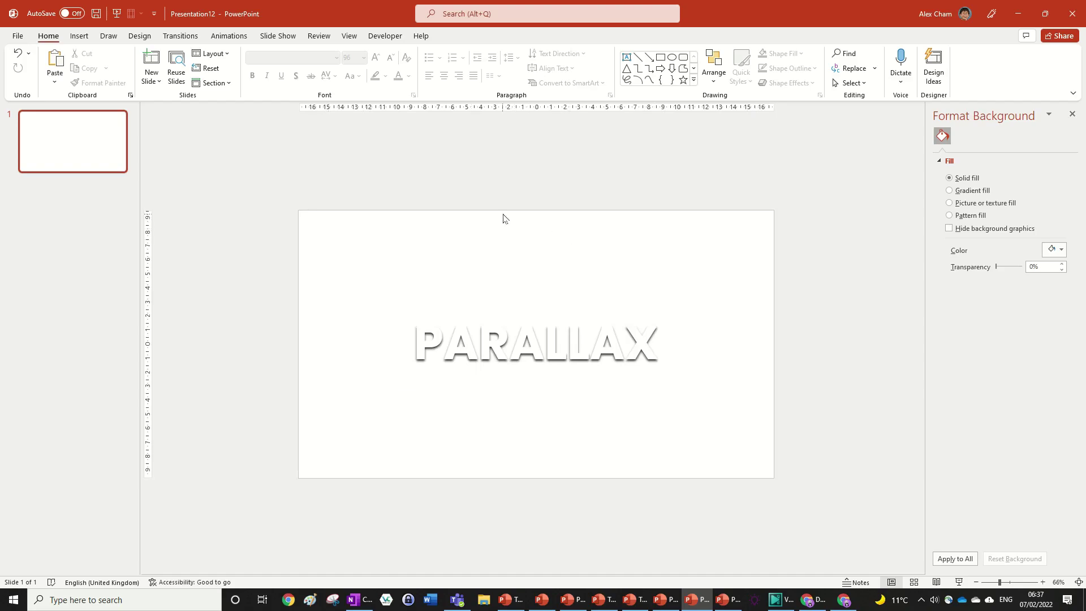
left_click(1056, 251)
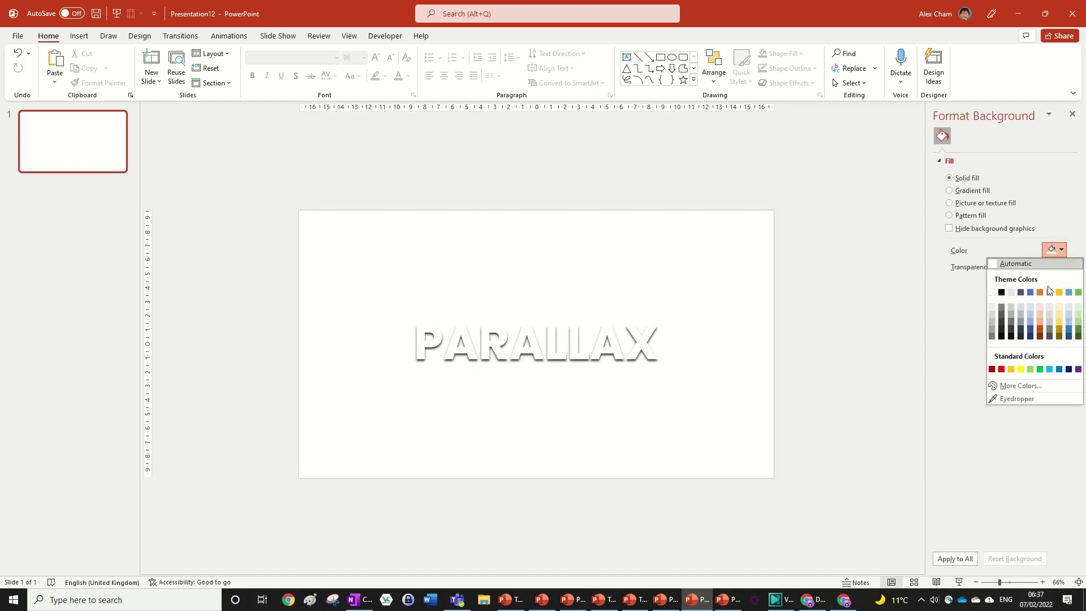
left_click(1041, 312)
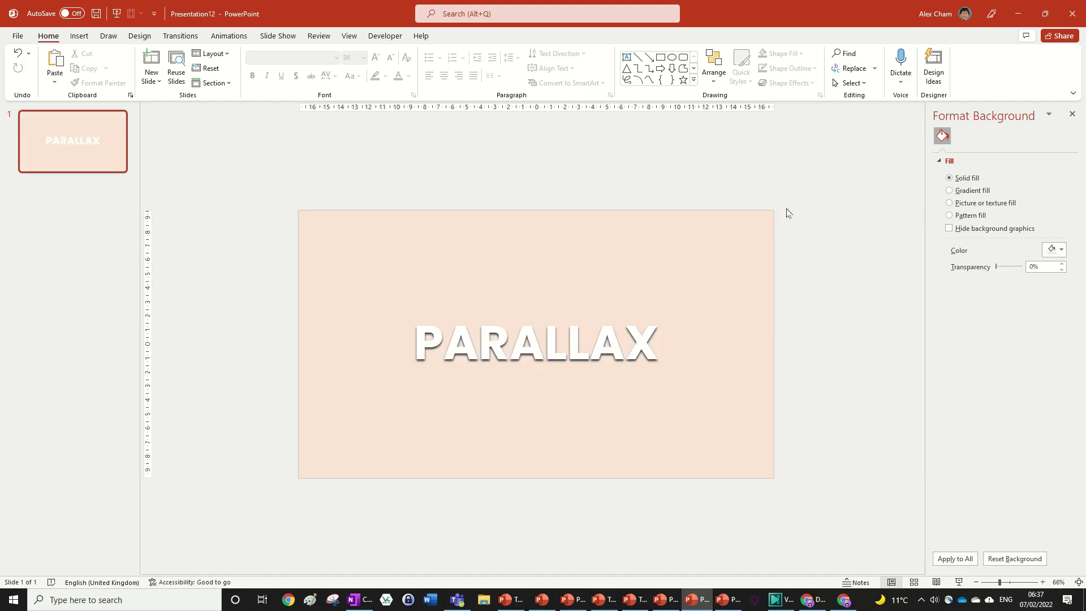
Paste the prepared layered forest pictures from another window onto the PARALLAX slide.
scroll(785, 210, "down", 1)
scroll(742, 244, "up", 1)
key("alt+Tab")
left_click(654, 264)
key("ctrl+v")
scroll(794, 230, "down", 3)
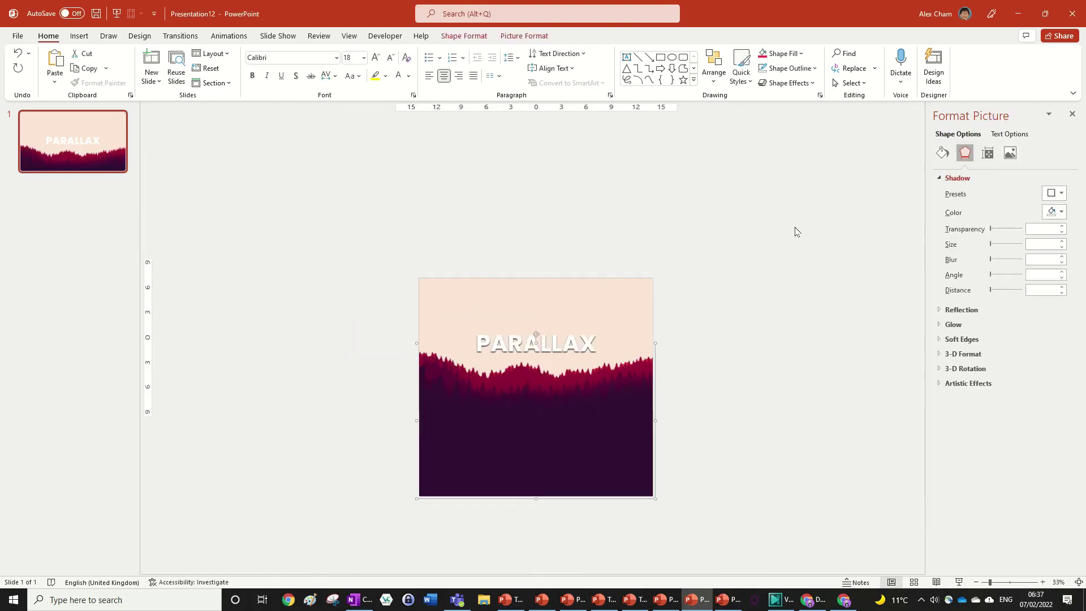
scroll(695, 247, "up", 2)
left_click(710, 241)
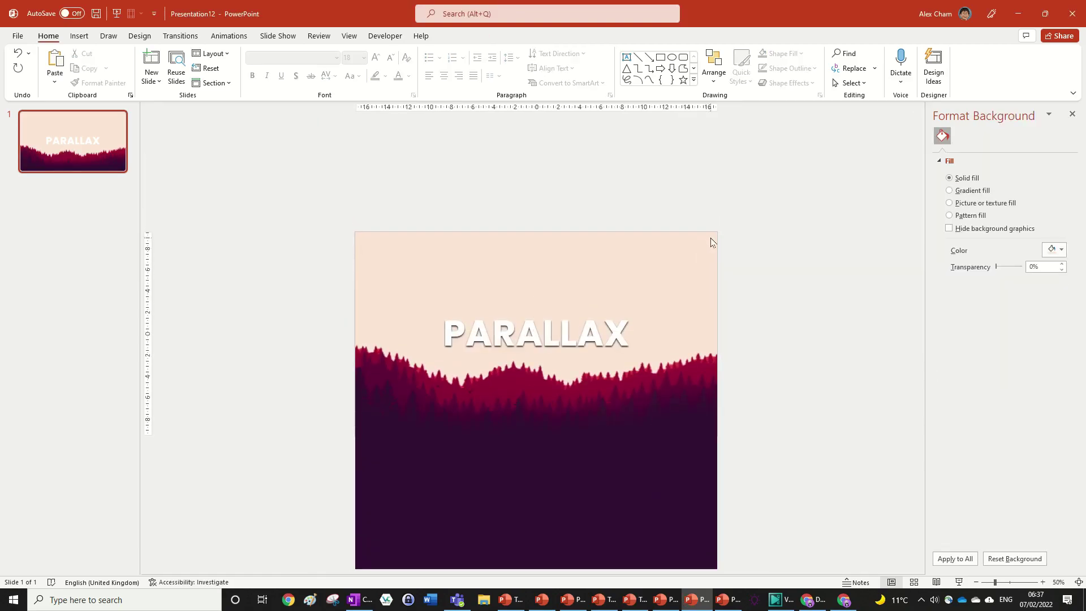
Draw a rectangle about 33.87 cm wide and 9.99 cm high across the upper part of the forest.
scroll(711, 242, "up", 1)
scroll(711, 242, "down", 1)
scroll(724, 250, "up", 1)
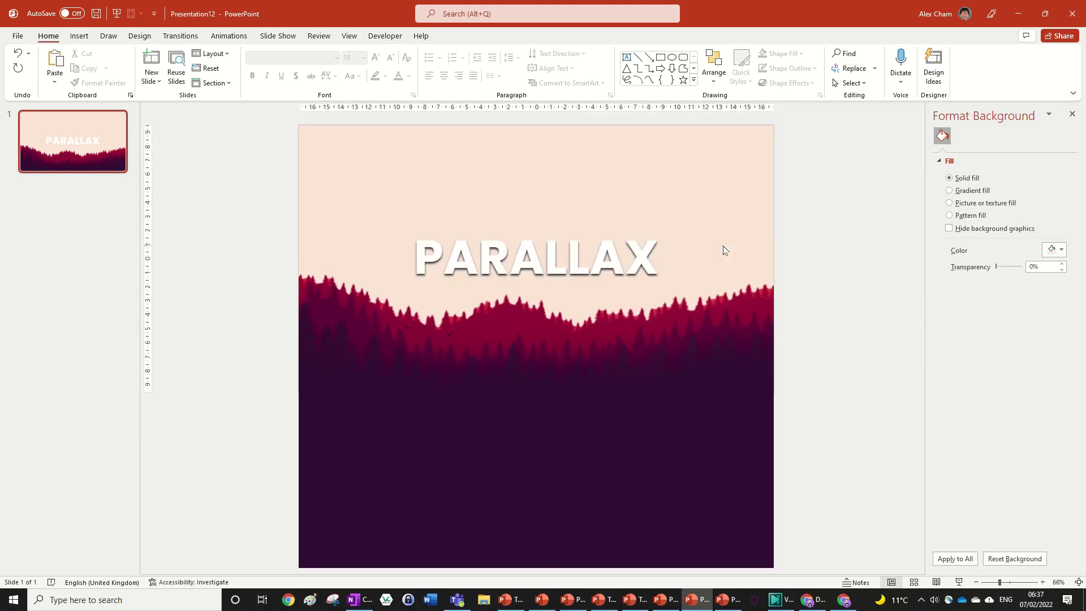
left_click(660, 57)
left_click_drag(297, 282, 774, 422)
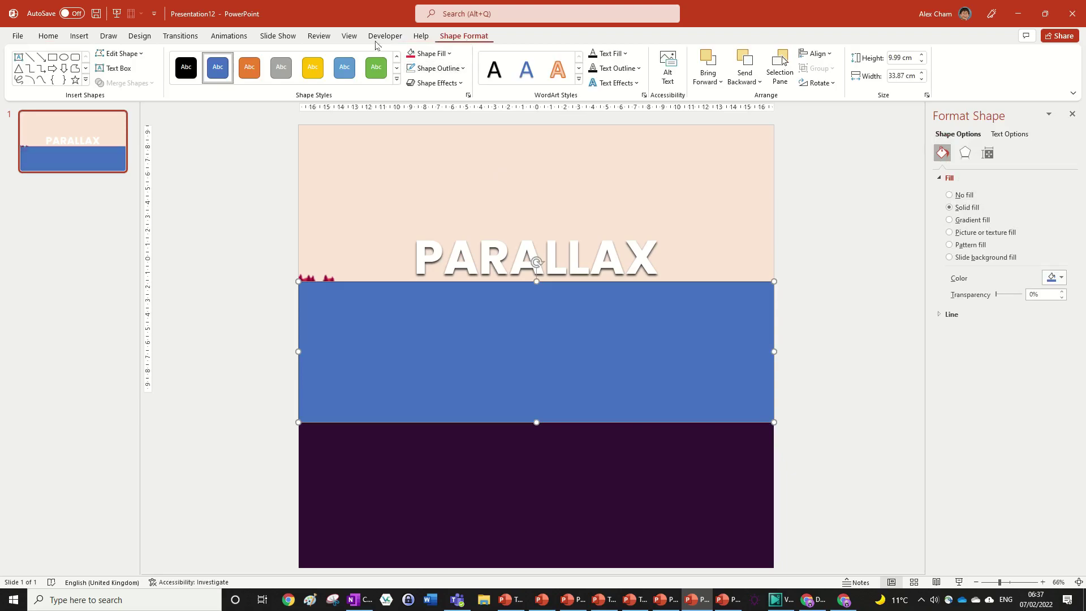
Edit the blue rectangle's points to curve its upper edge into a smooth wave with a broad crest and a shallow dip.
left_click(120, 53)
left_click(154, 85)
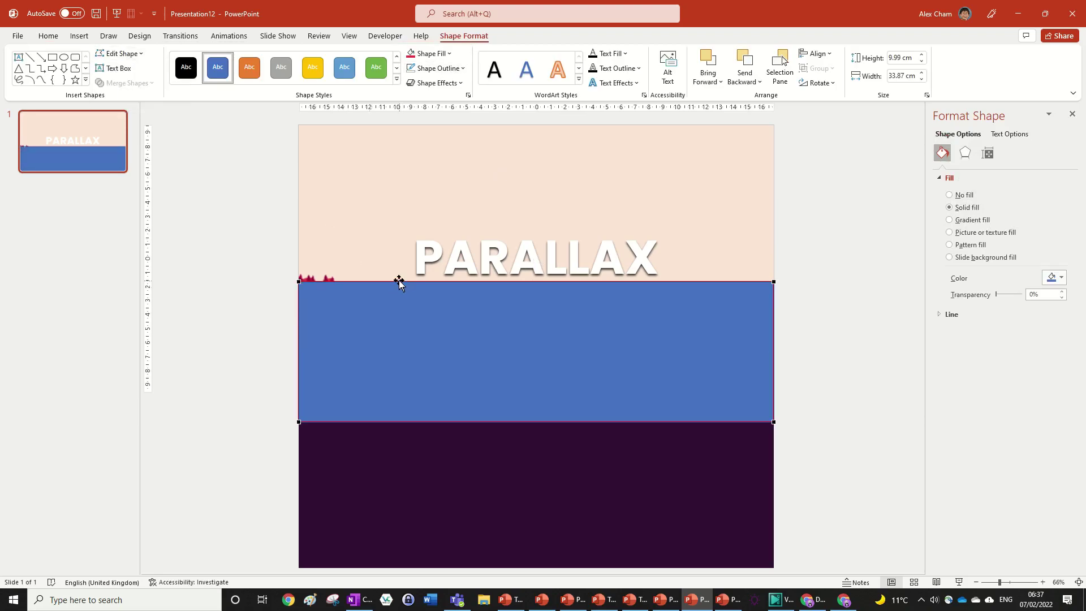
left_click_drag(395, 282, 401, 258)
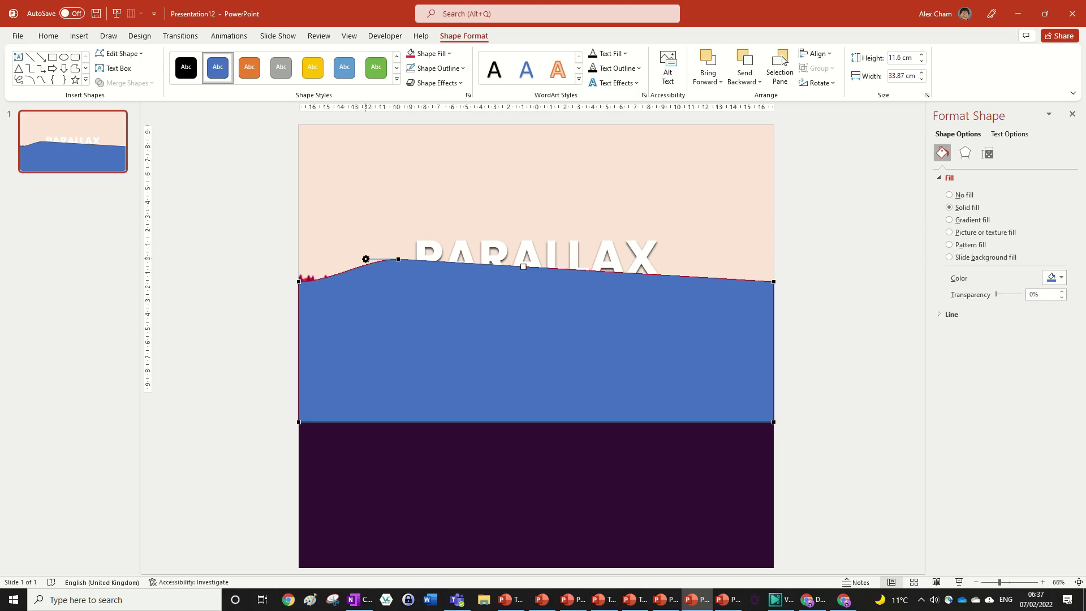
left_click_drag(366, 259, 332, 267)
left_click(305, 287)
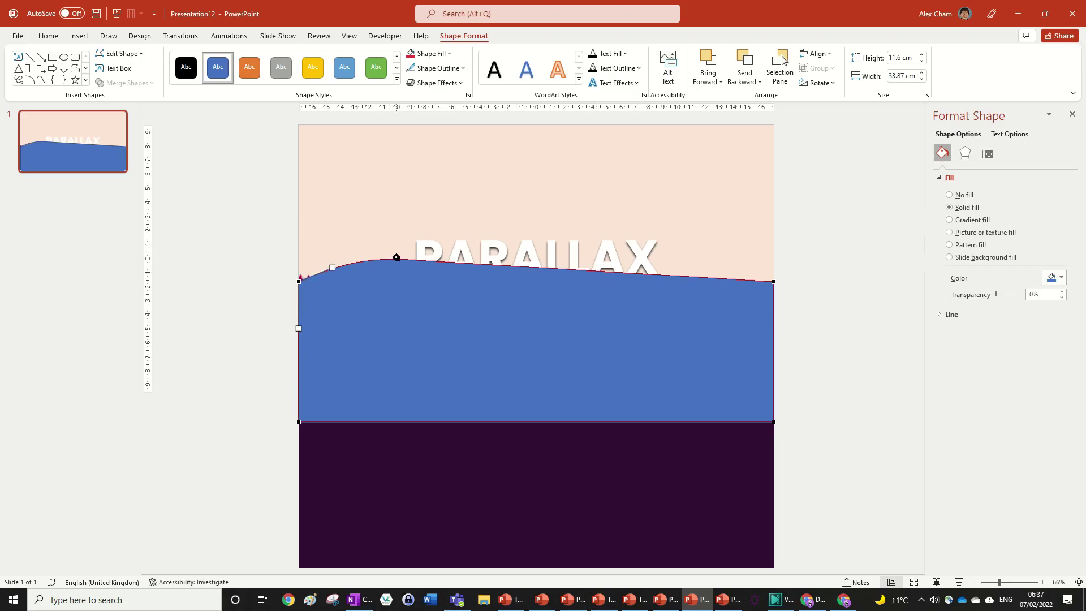
left_click_drag(396, 258, 424, 249)
left_click_drag(600, 266, 532, 277)
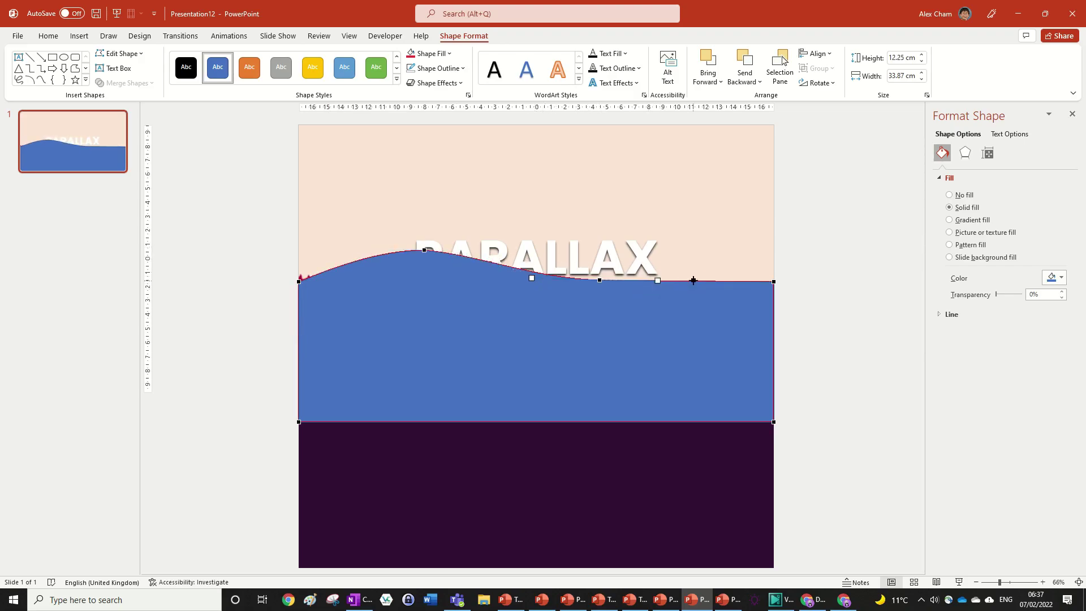
left_click_drag(694, 280, 763, 271)
Edit the blue shape's points to form a low second crest and a tall, steep peak on the right half of its upper edge.
left_click(661, 276)
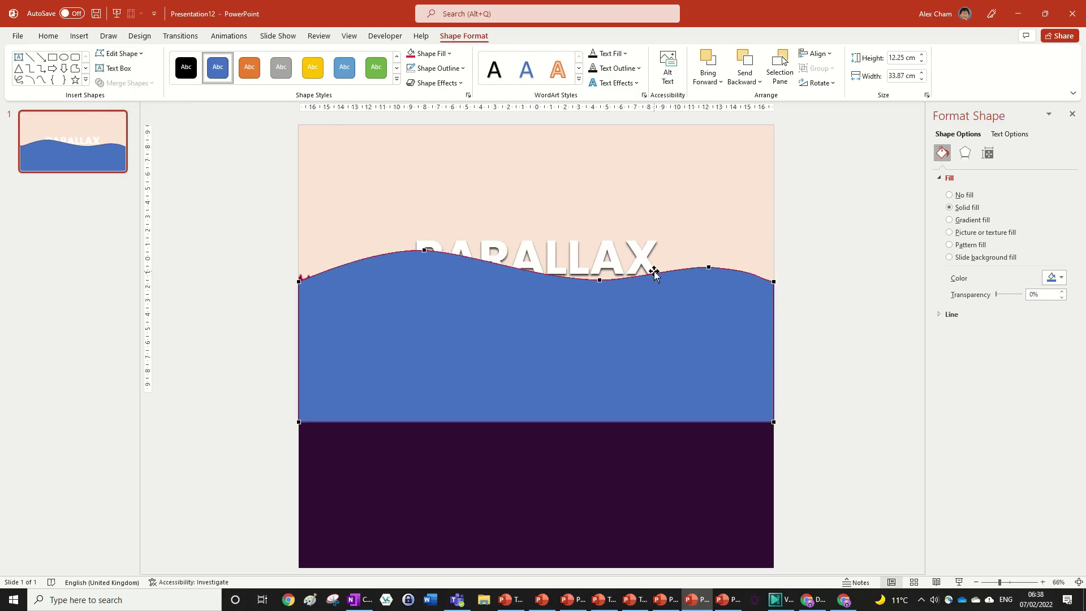
left_click_drag(656, 274, 654, 174)
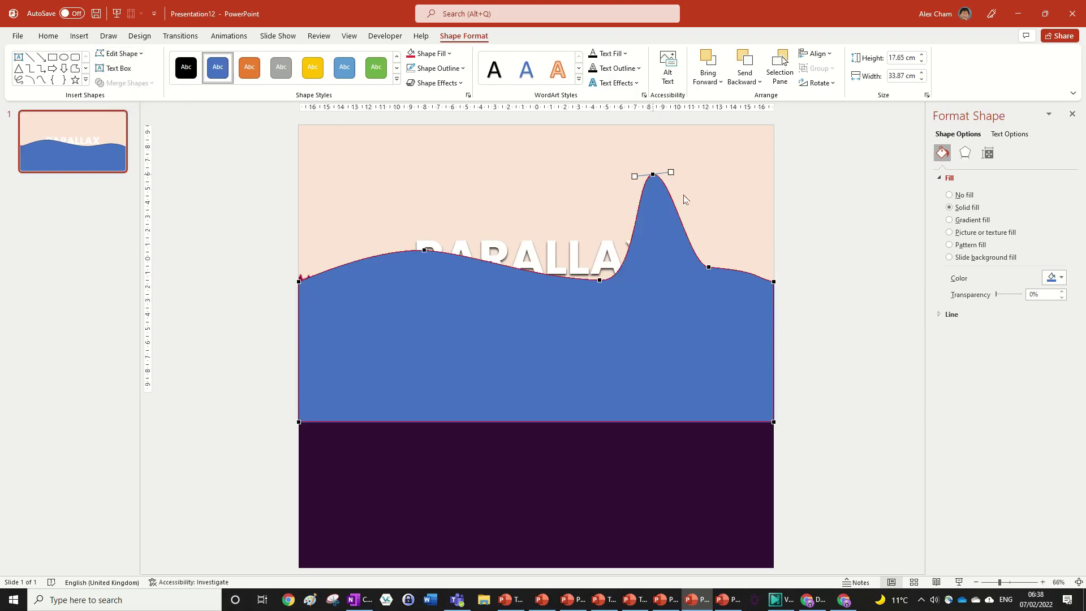
left_click_drag(631, 234, 620, 229)
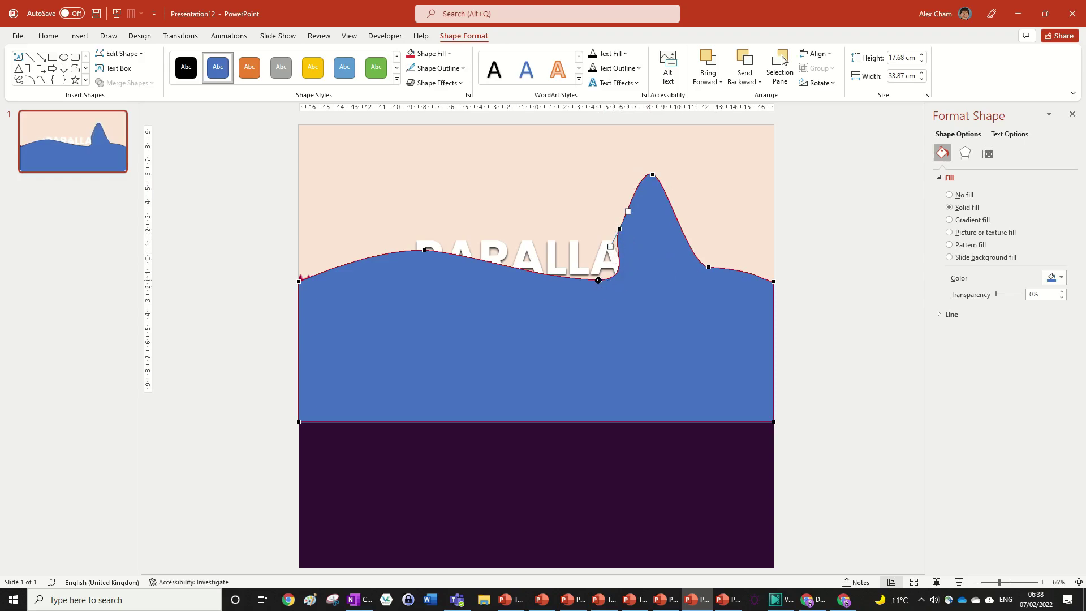
left_click(598, 280)
left_click_drag(636, 275, 610, 253)
left_click(783, 259)
Delete the blue practice shape and paste the prepared orange and red mountain layers from another window behind the title and forest.
left_click(683, 297)
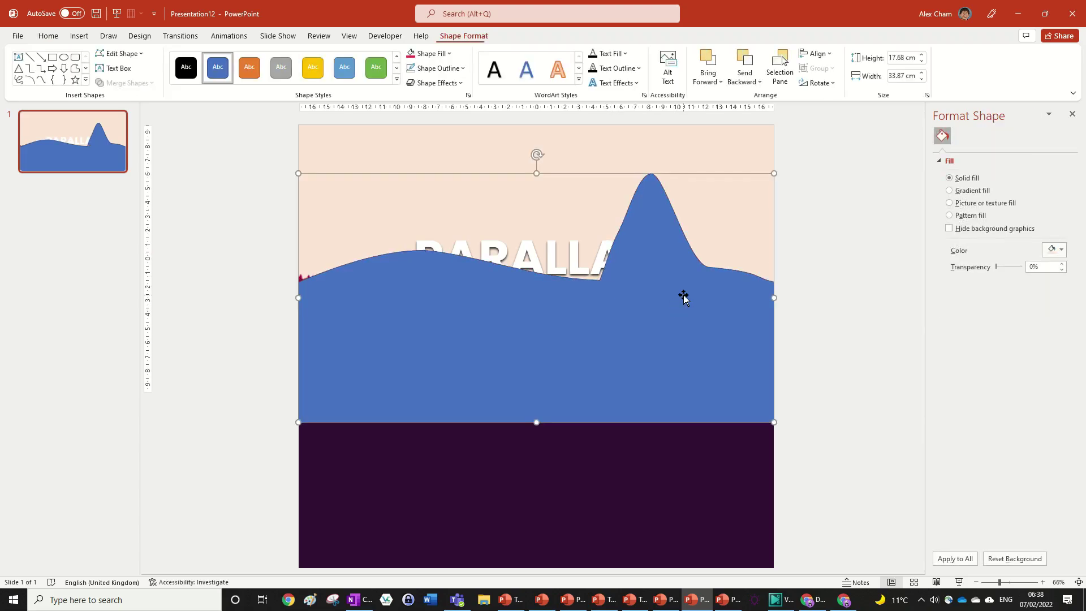
key("Delete")
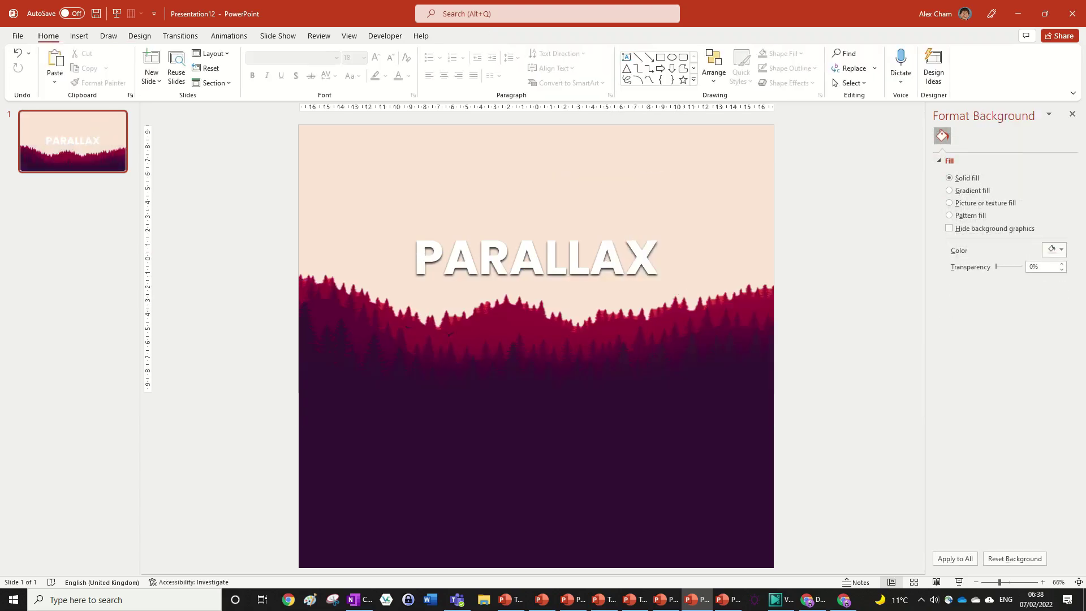
key("alt+Tab")
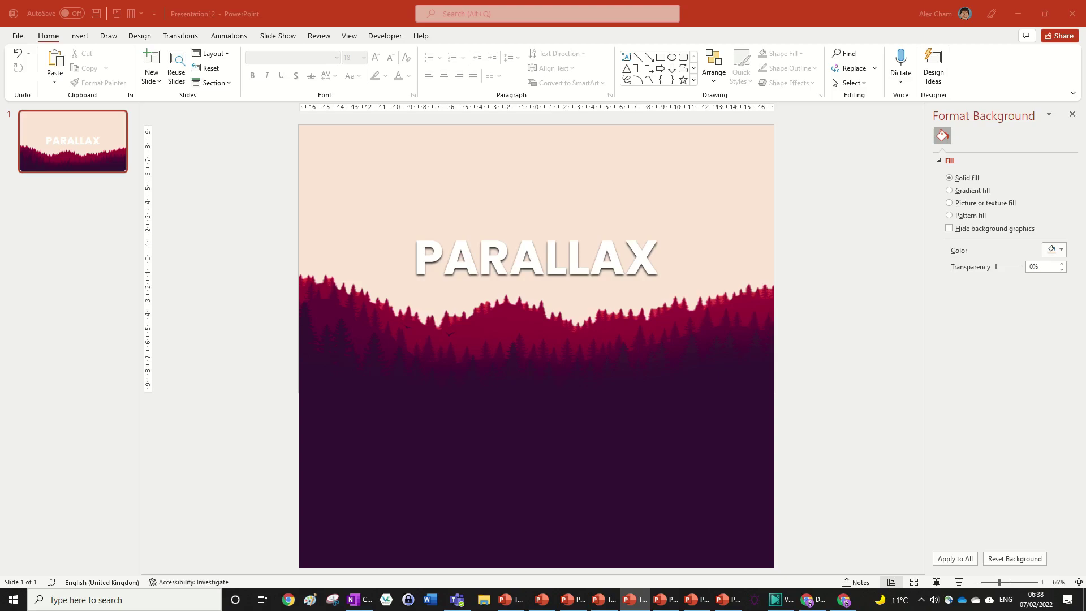
key("alt+Tab")
key("ctrl+v")
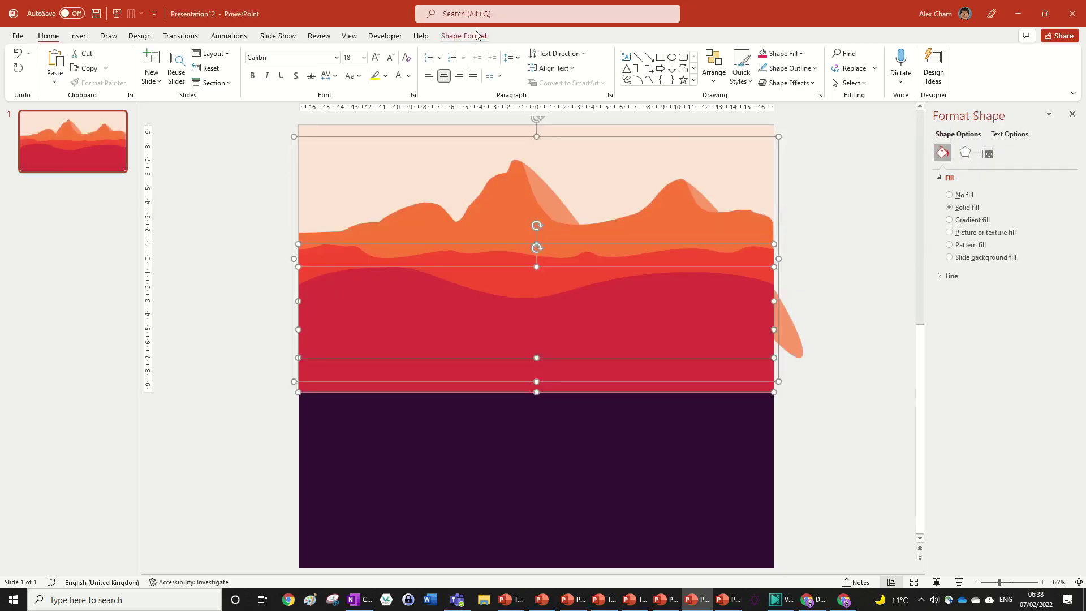
left_click(834, 219)
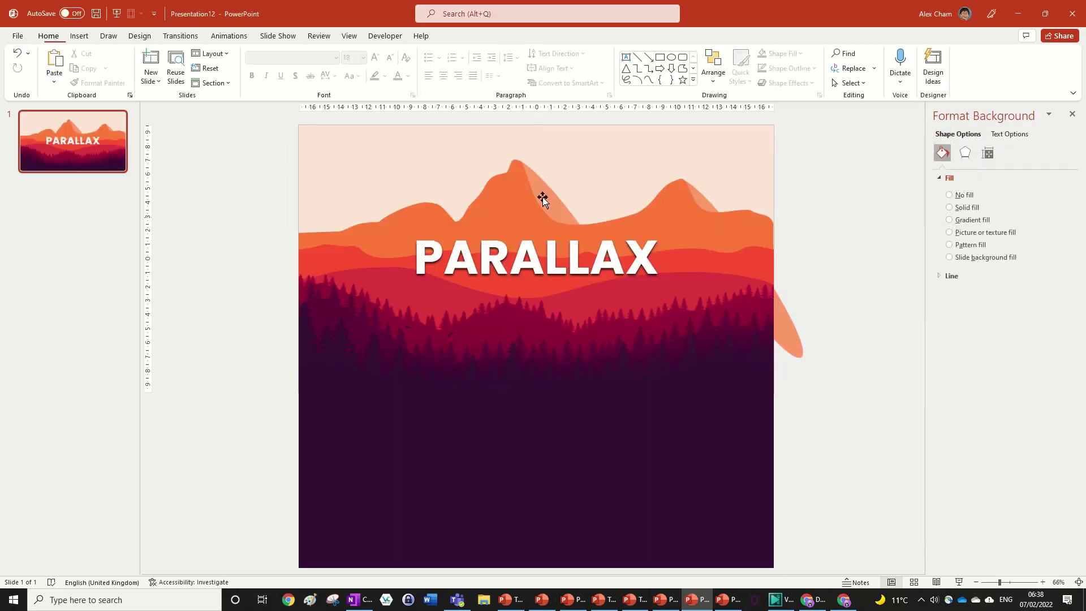
Try moving the lighter highlight shape away from the central mountain and undo each move.
left_click(544, 197)
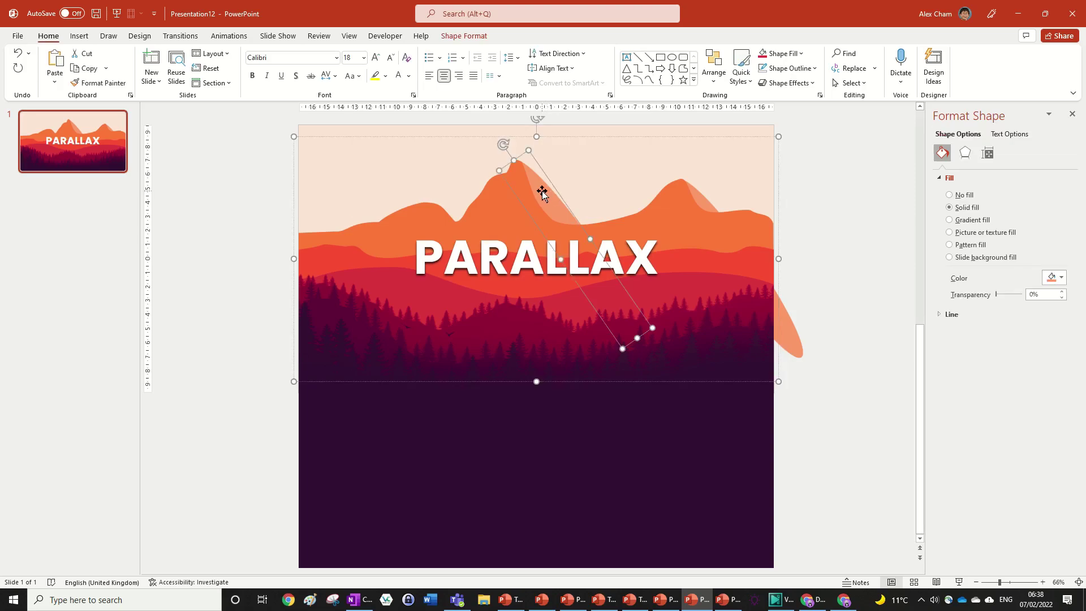
left_click_drag(543, 194, 782, 192)
key("ctrl+z")
left_click_drag(556, 194, 563, 231)
key("ctrl+z")
left_click(817, 210)
scroll(813, 186, "down", 3)
scroll(681, 229, "up", 3)
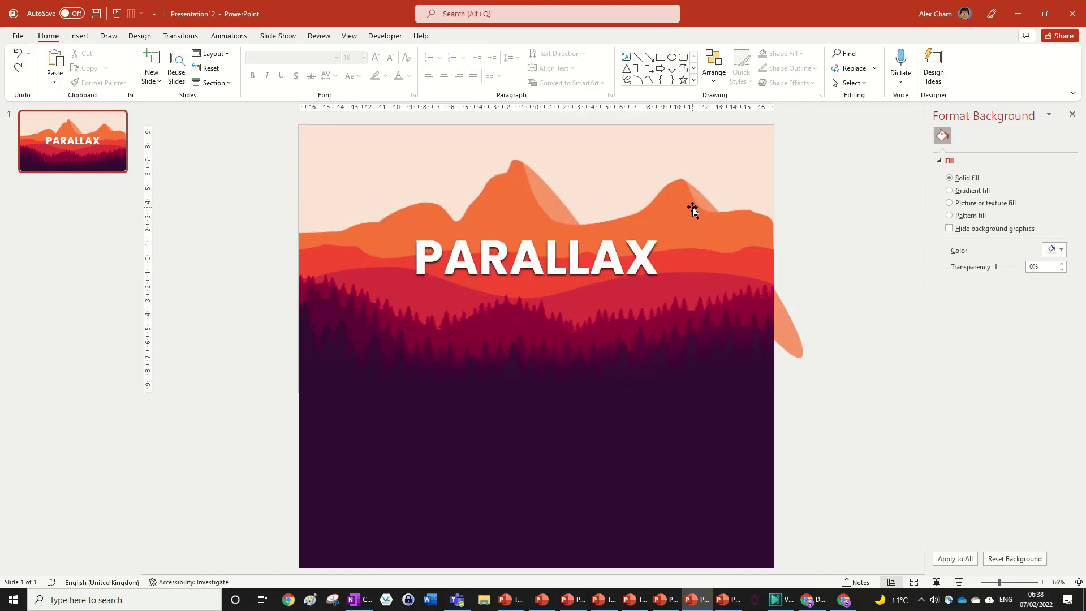
Send the PARALLAX title backward so it sits behind the front crimson hill.
left_click(526, 263)
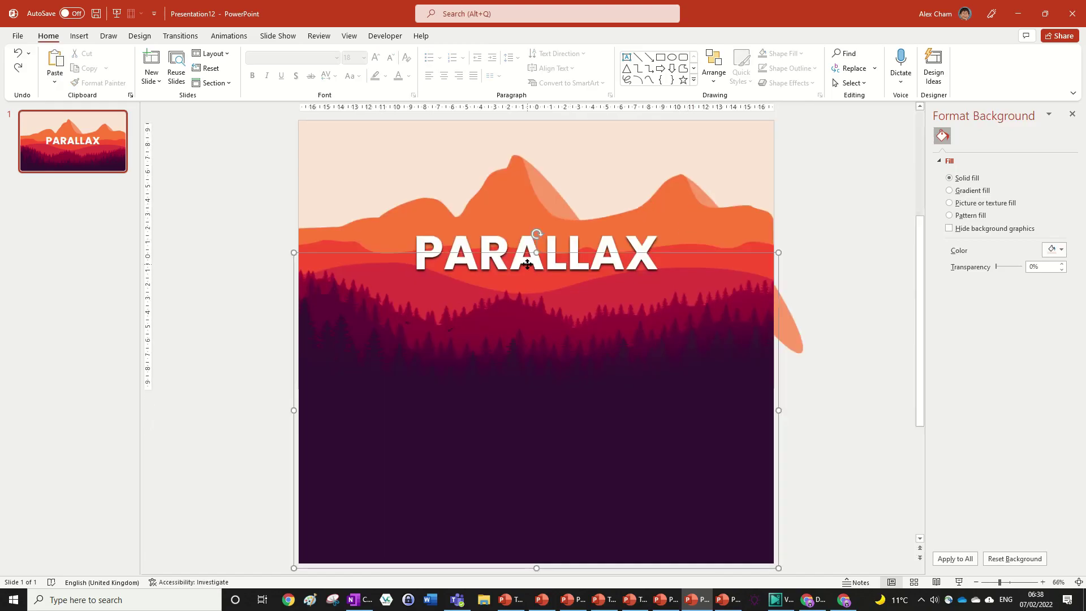
left_click(483, 238)
left_click(483, 227)
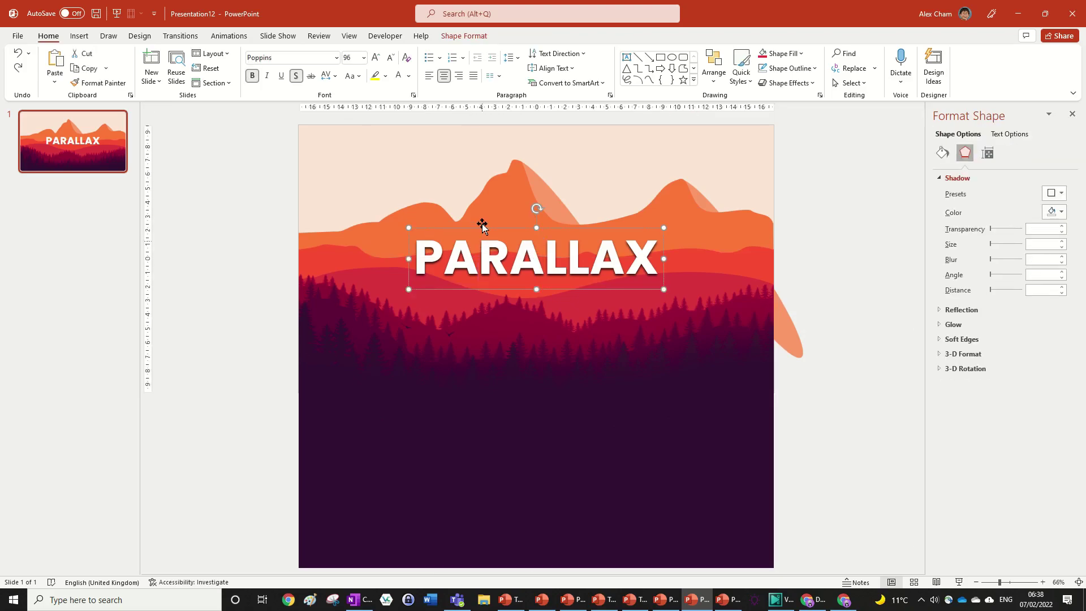
left_click(464, 36)
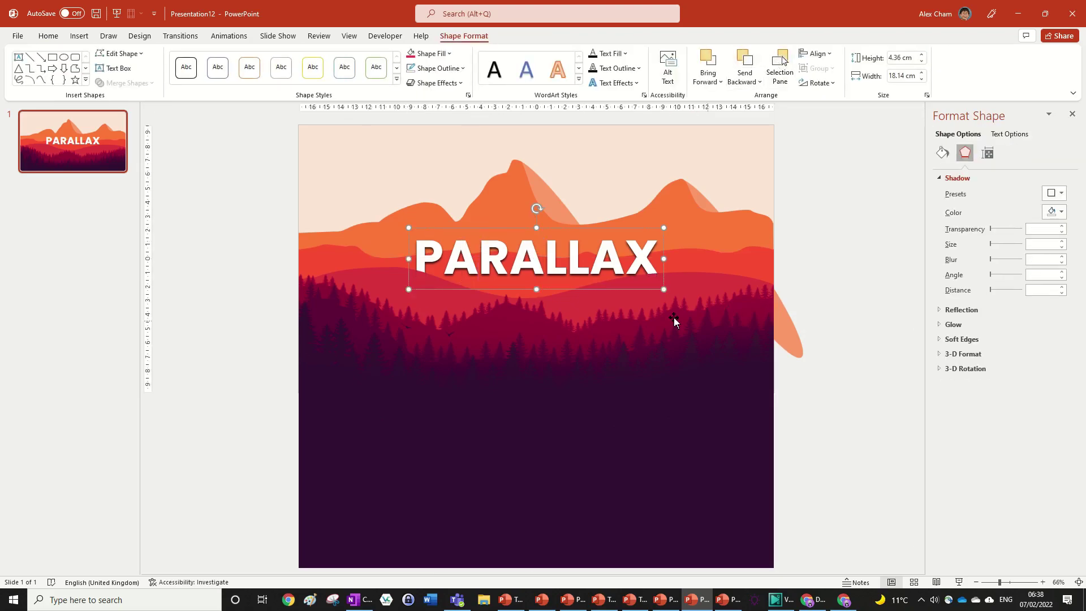
left_click_drag(687, 288, 684, 334)
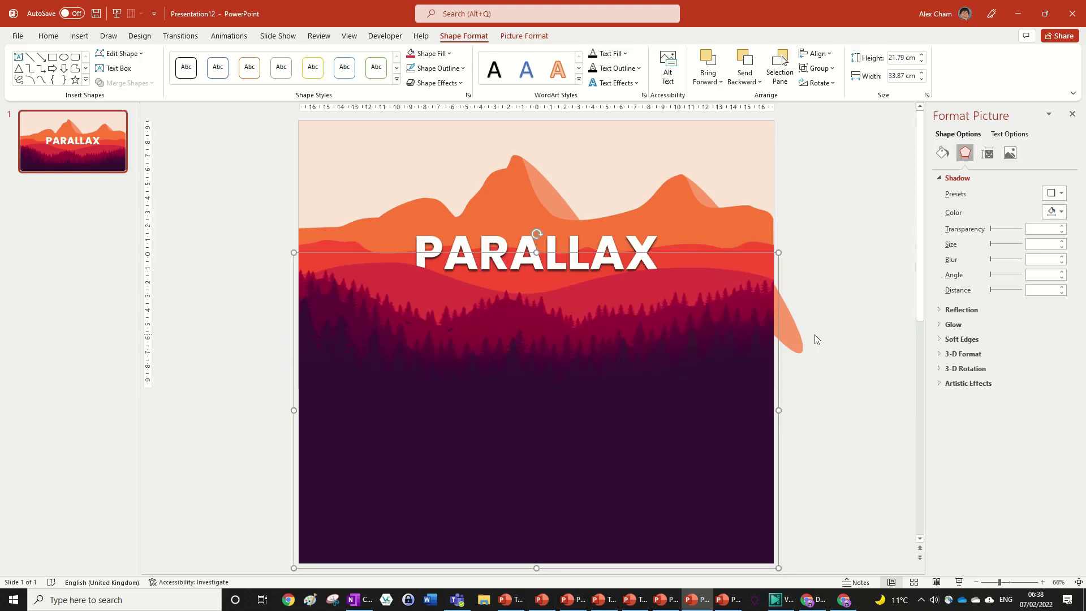
Duplicate the slide and give the copy a Morph transition with a duration of 2.50 seconds.
right_click(77, 138)
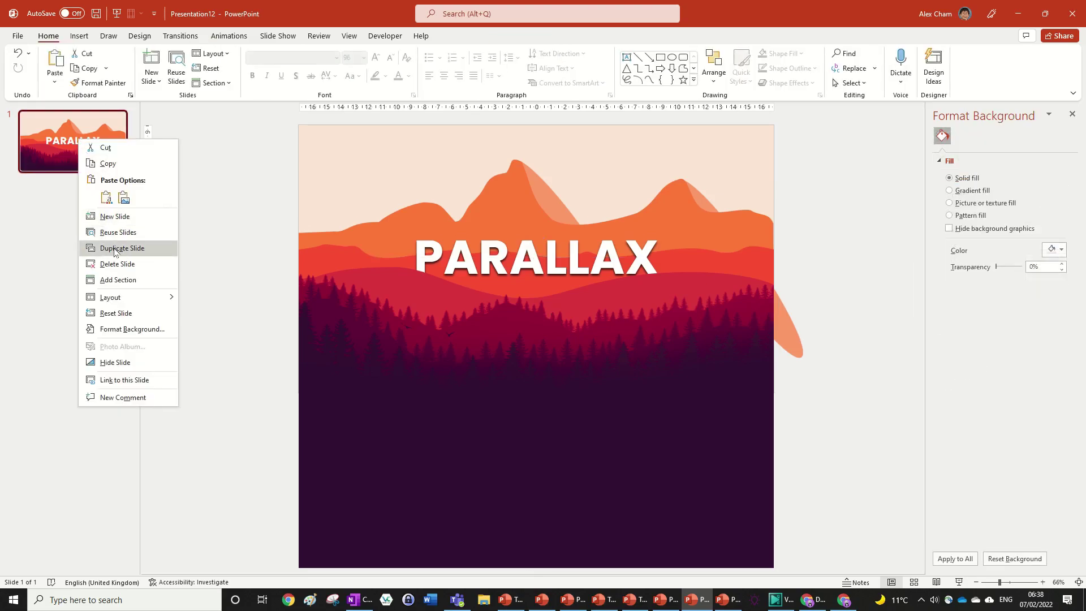
left_click(116, 246)
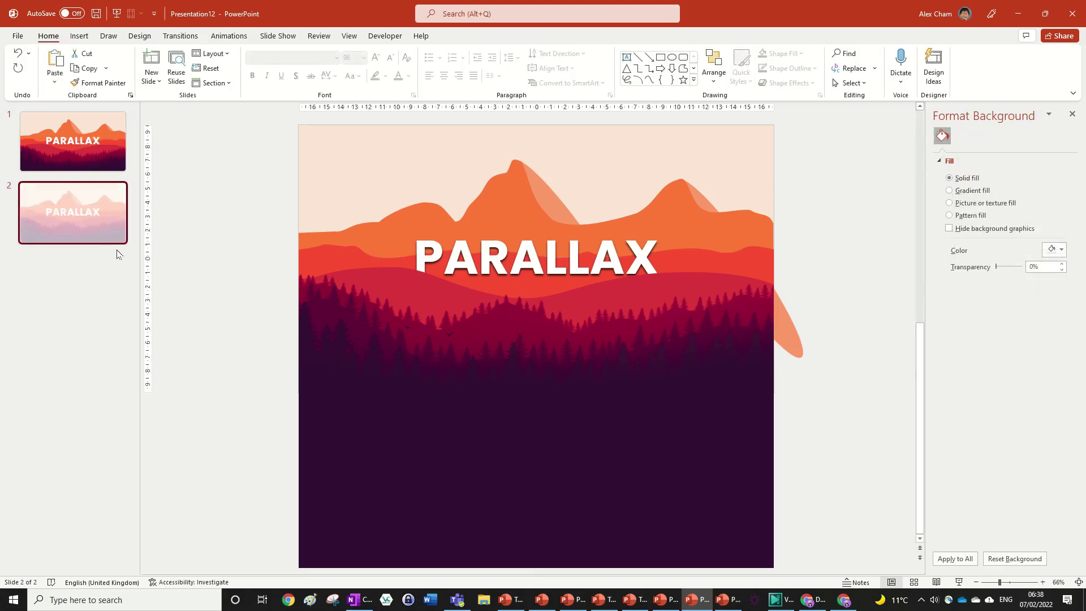
left_click(178, 38)
left_click(117, 68)
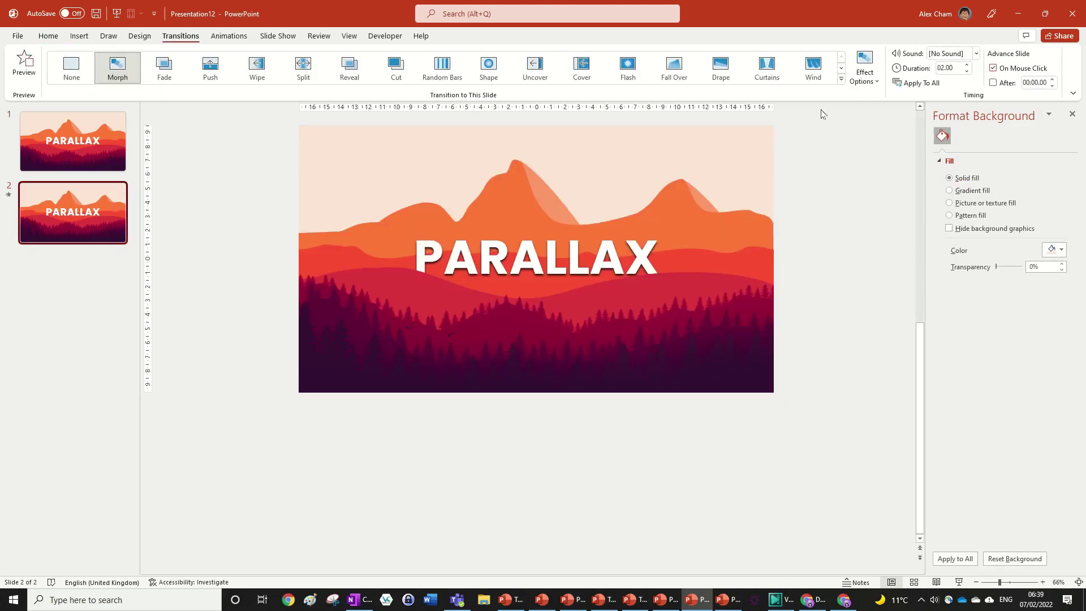
left_click(968, 65)
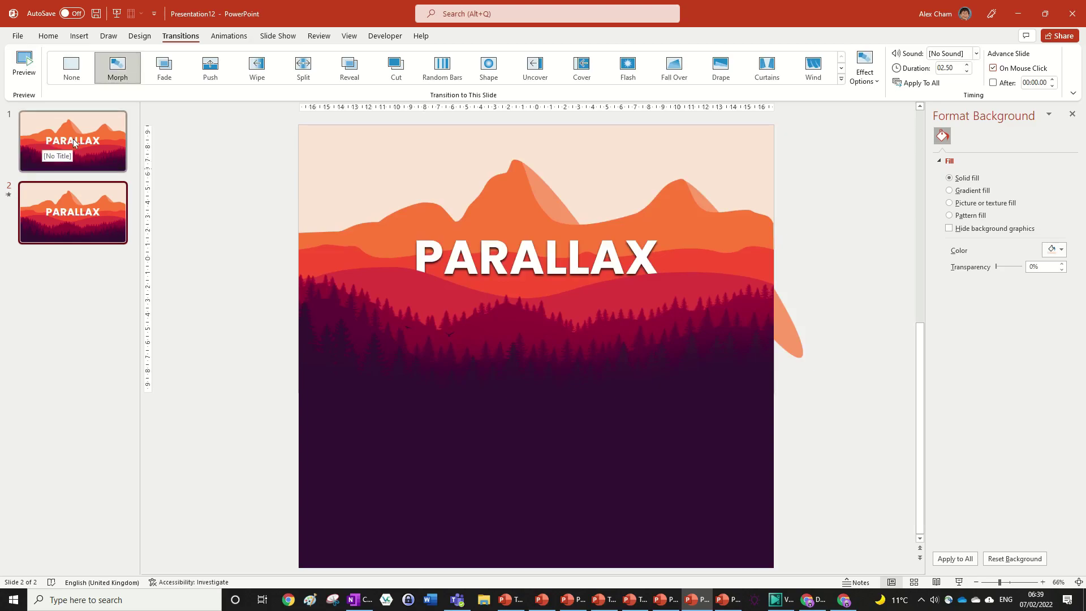
On slide 1, move the forest picture straight down until its treetops start around the slide's lower edge.
left_click(73, 138)
scroll(782, 376, "down", 4, "ctrl")
scroll(708, 405, "up", 4, "ctrl")
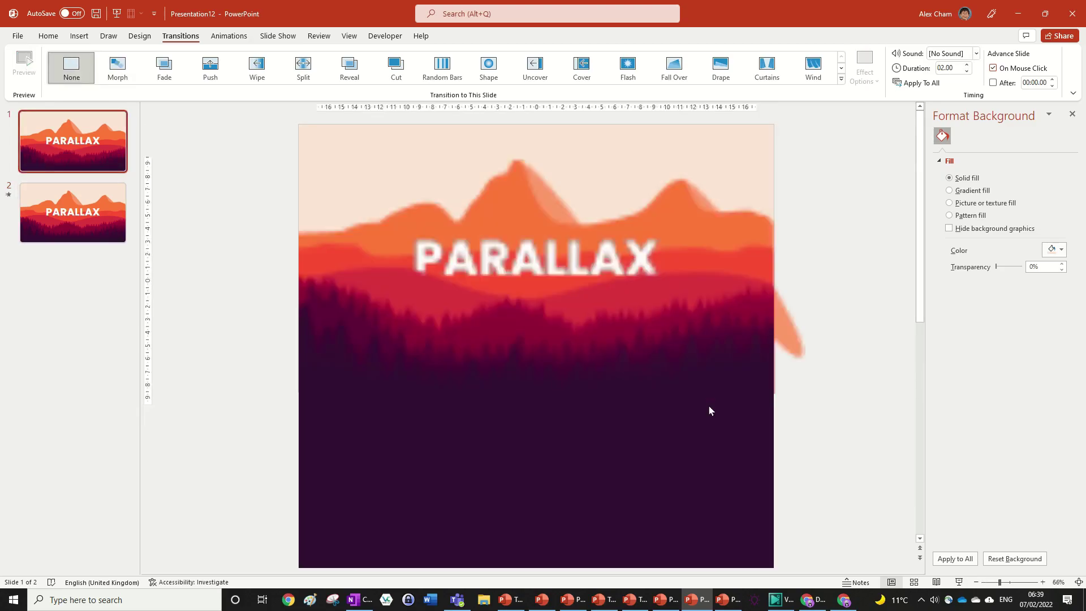
left_click(657, 283)
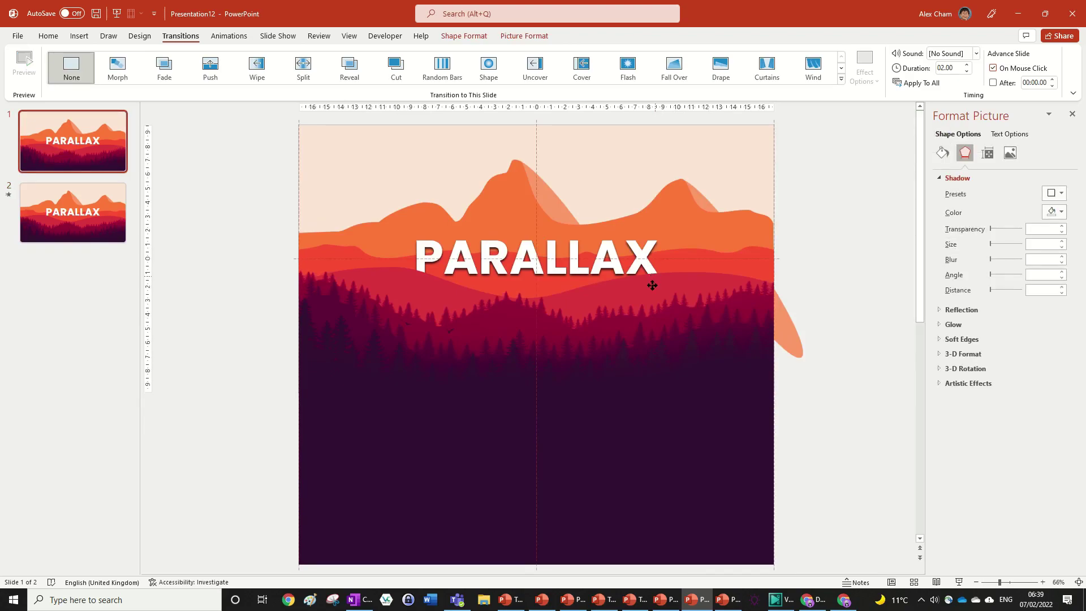
left_click_drag(650, 279, 643, 395)
left_click(680, 284)
left_click_drag(679, 284, 669, 327)
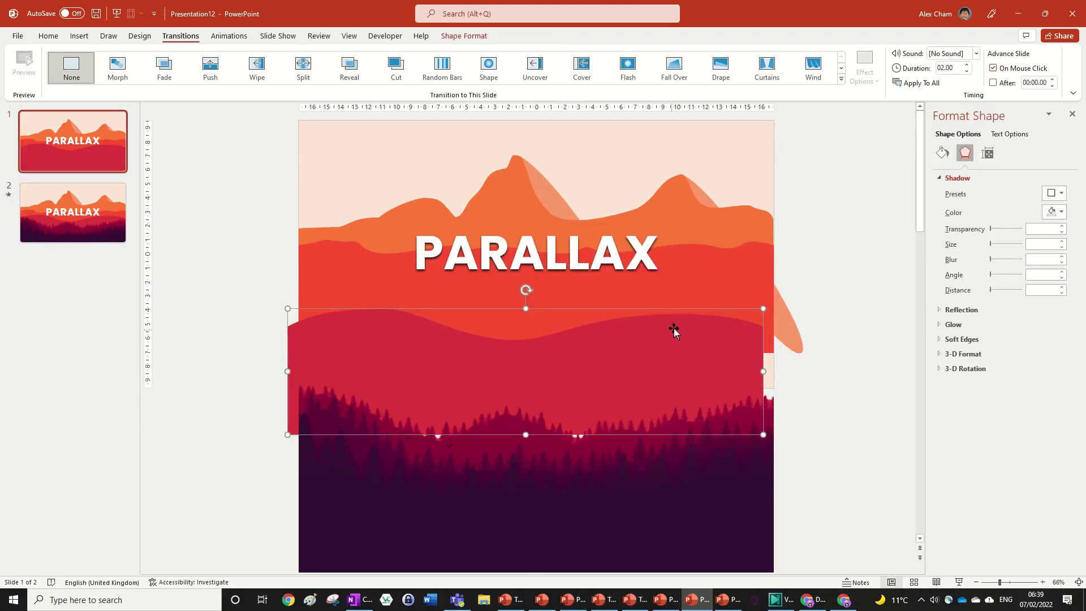
key("ctrl+z")
On slide 1, shift the orange mountain layer and the bright red hill layer slightly upward.
left_click_drag(690, 201, 689, 193)
key("ctrl+z")
key("Up")
key("Up")
left_click(729, 256)
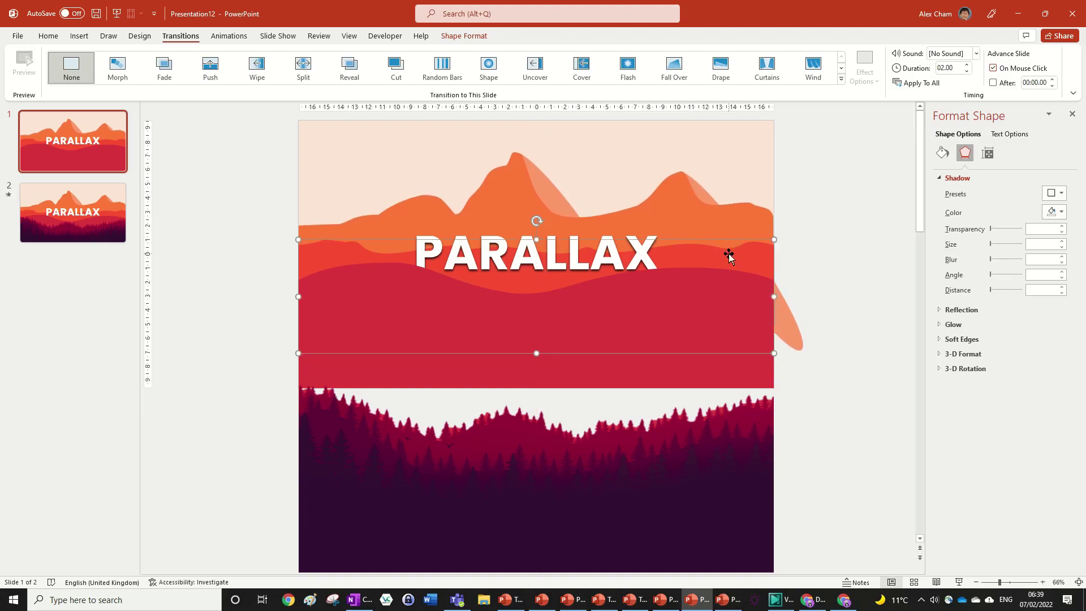
mouse_move(729, 253)
left_mouse_down()
mouse_move(727, 234)
mouse_move(726, 243)
left_mouse_up()
Raise the crimson hill over the title and move the forest picture up until only the central mountain's tip shows above the trees.
left_click_drag(695, 305, 652, 271)
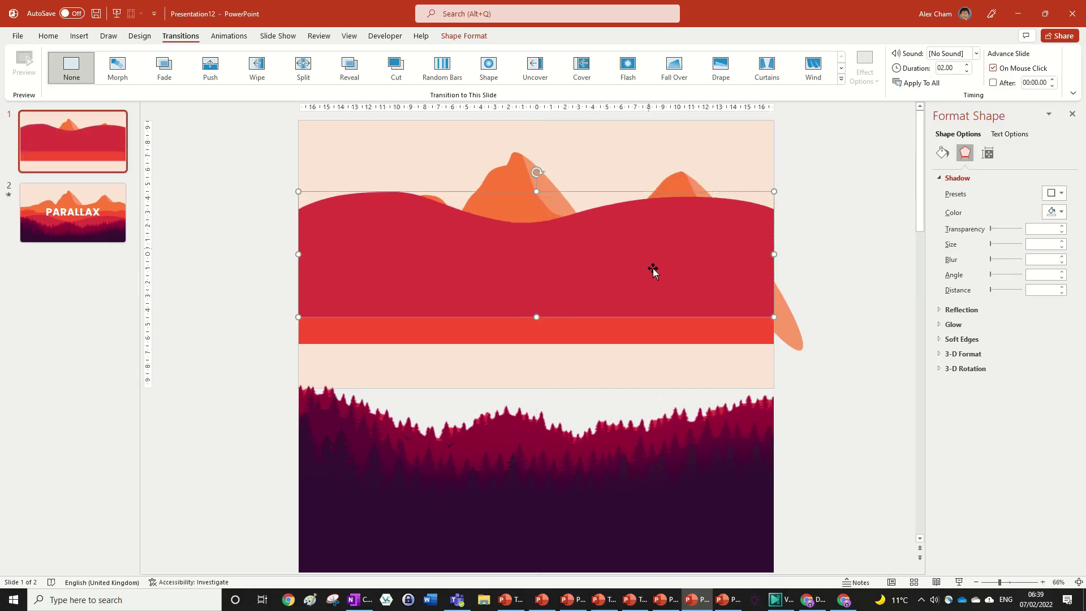
left_click_drag(656, 464, 663, 211)
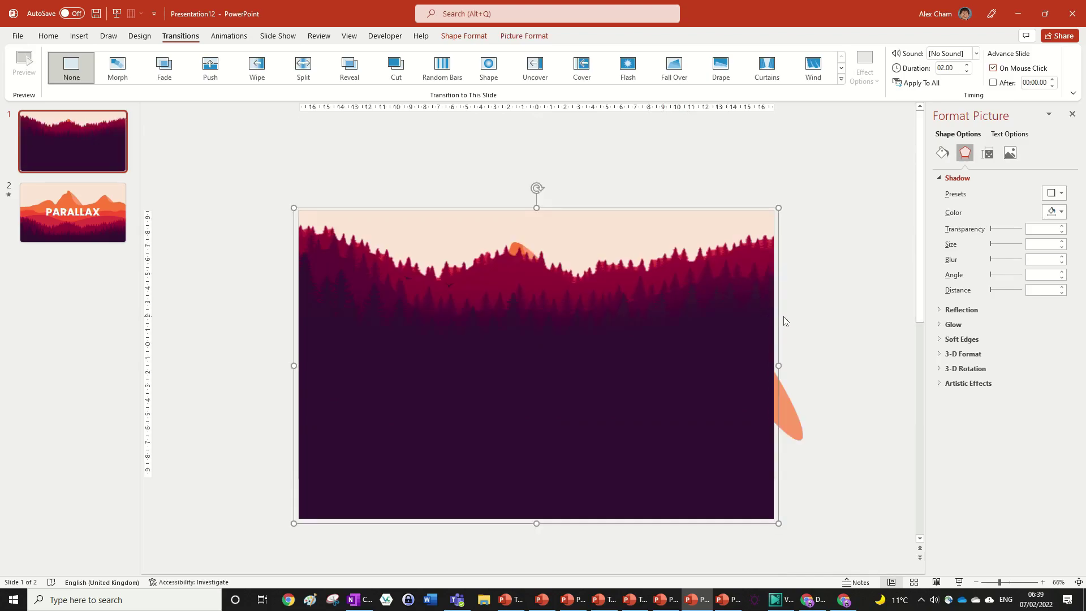
left_click_drag(697, 288, 697, 281)
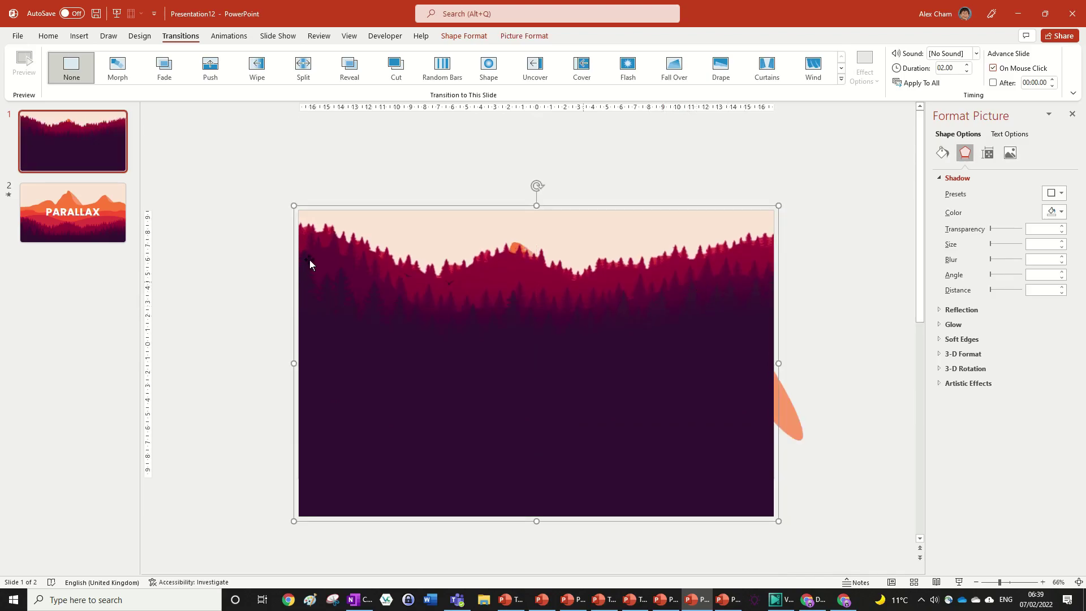
Preview the Morph transition on slide 2.
left_click(73, 212)
left_click(117, 67)
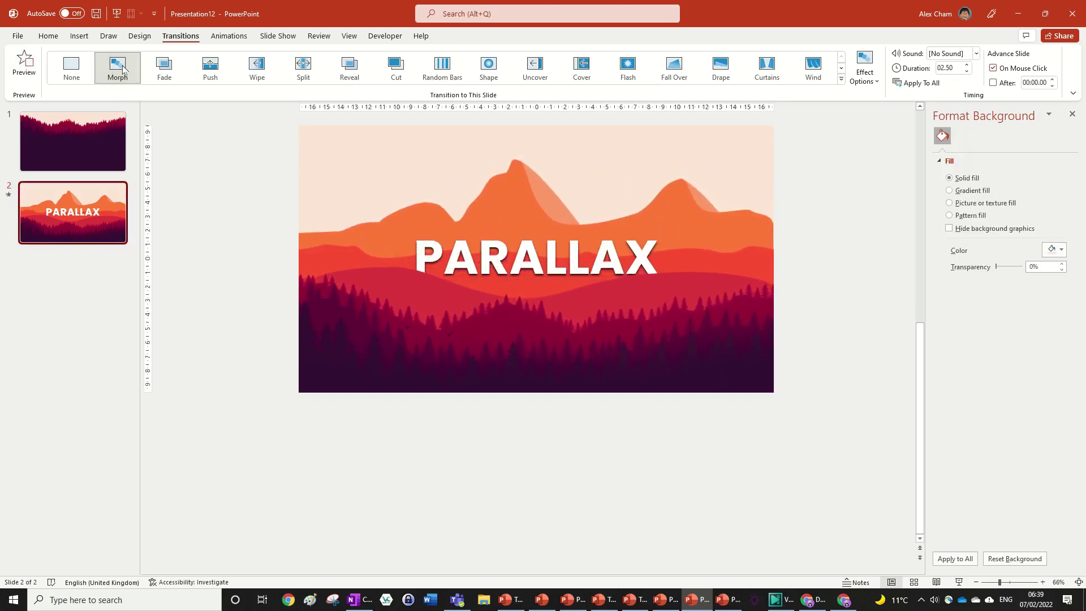
left_click(119, 67)
Nudge the PARALLAX title on slide 2 slightly upward.
left_click(502, 246)
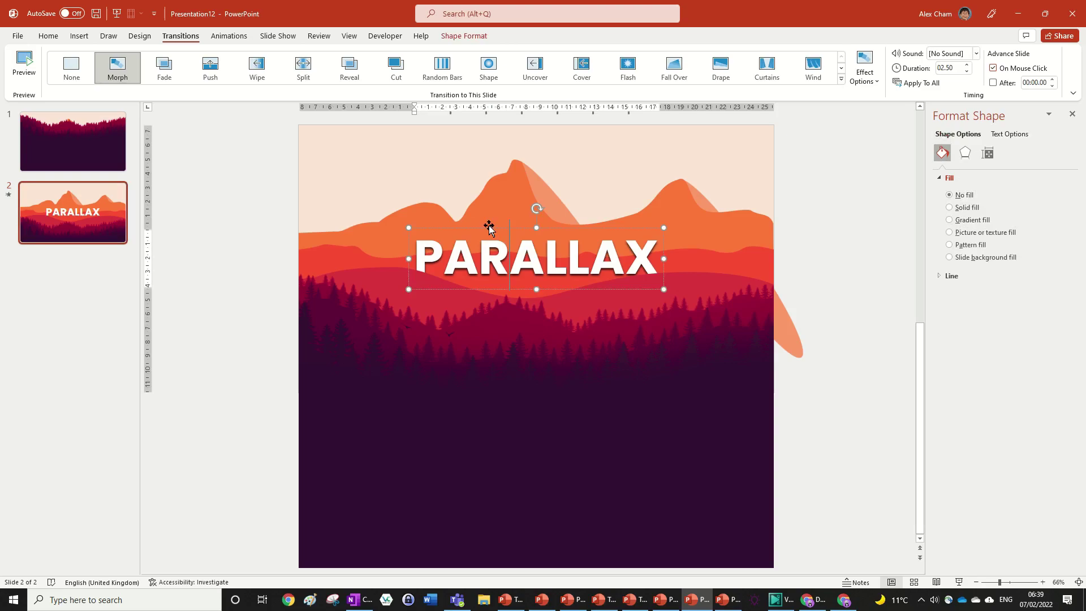
left_click(489, 226)
left_click(502, 231)
left_click(503, 229)
key("Up")
key("Up")
key("Up")
key("Up")
key("Up")
key("Up")
key("Up")
key("Up")
key("Up")
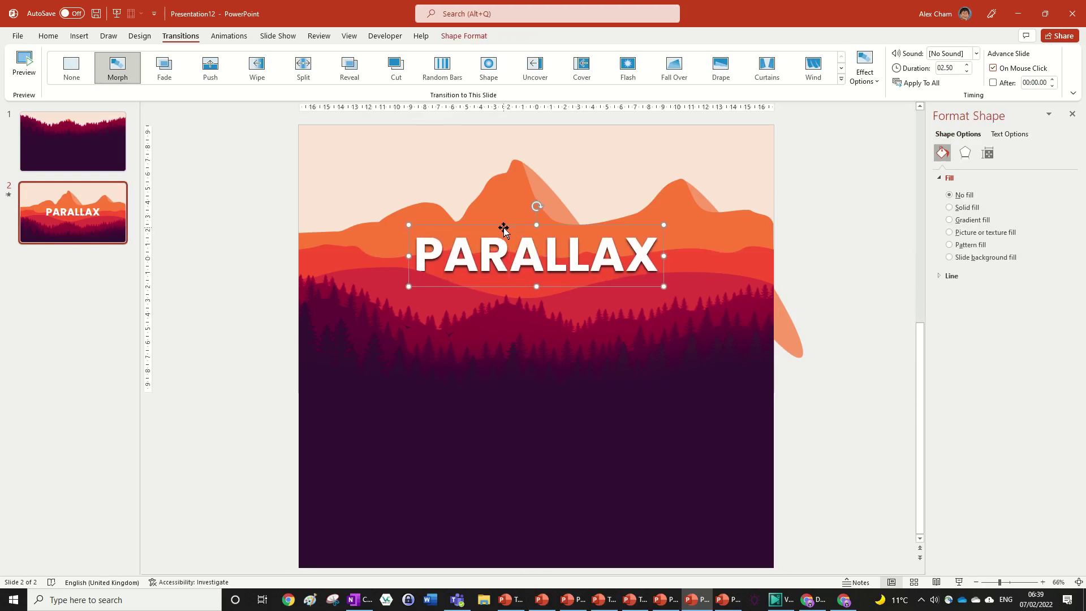
key("Up")
On slide 1, delete the hidden title text box and paste in the repositioned PARALLAX title from slide 2.
key("Page_Up")
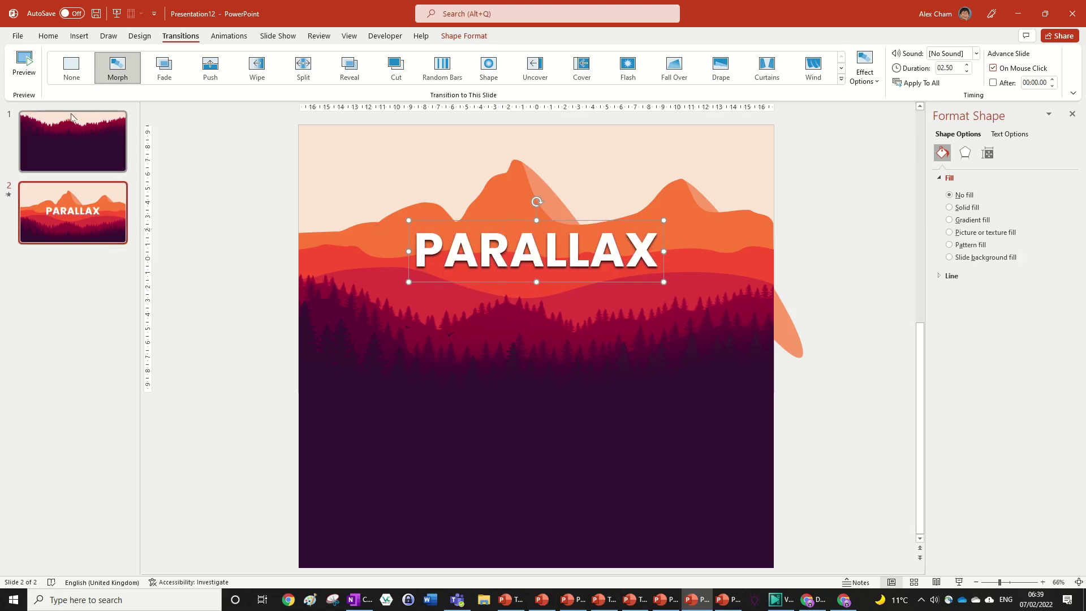
left_click_drag(858, 432, 205, 255)
left_click(770, 280, "shift")
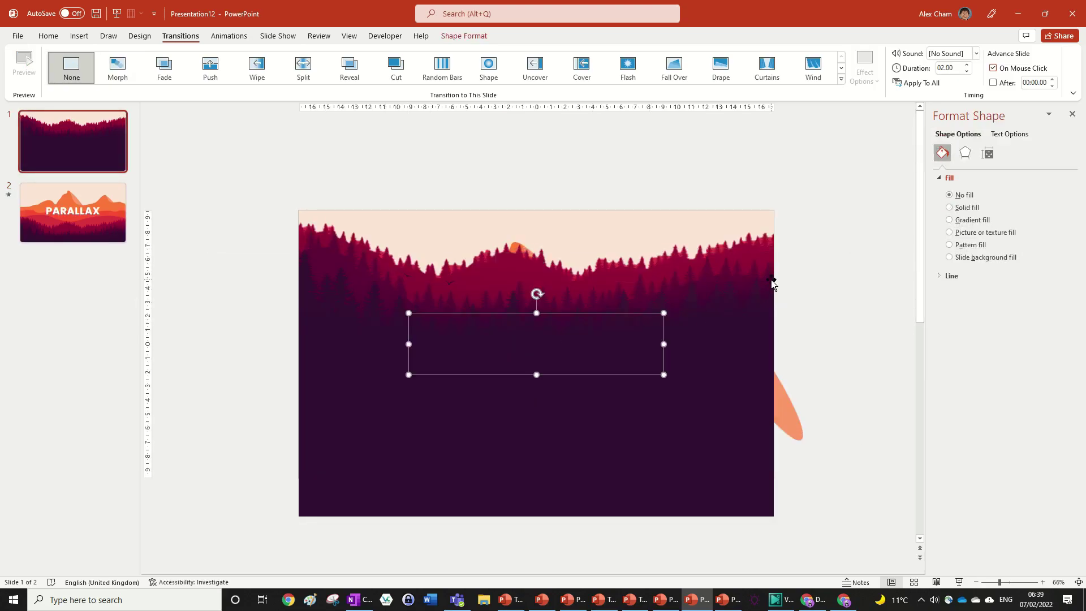
key("Delete")
key("ctrl+v")
Send the pasted PARALLAX title on slide 1 backward so it is hidden behind the forest picture.
left_click(461, 39)
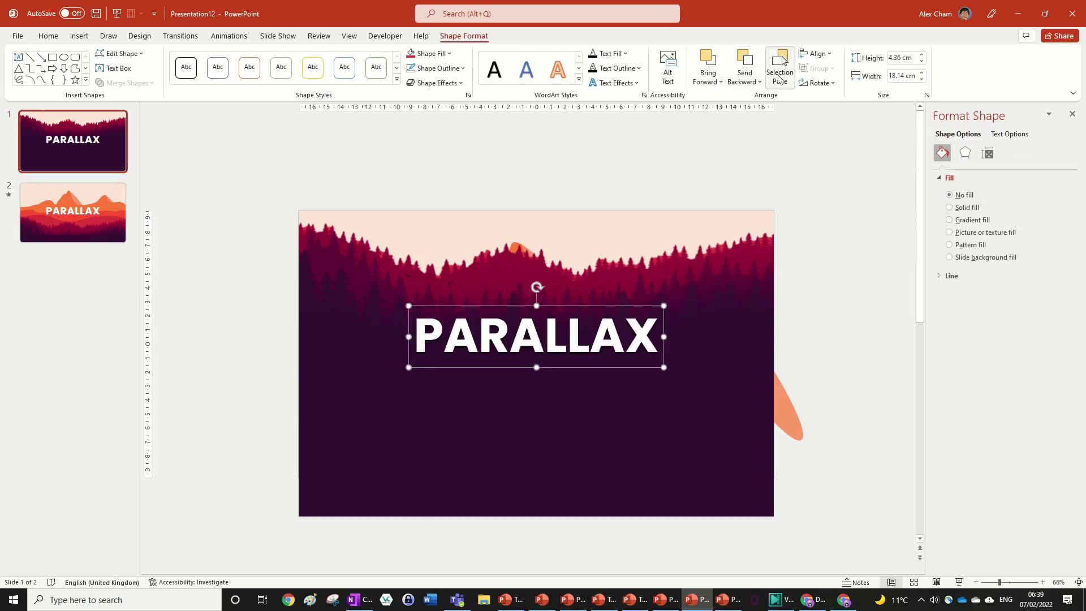
left_click(745, 61)
left_click(666, 144)
Start the slide show from slide 1 to watch the parallax animation.
left_click(63, 210)
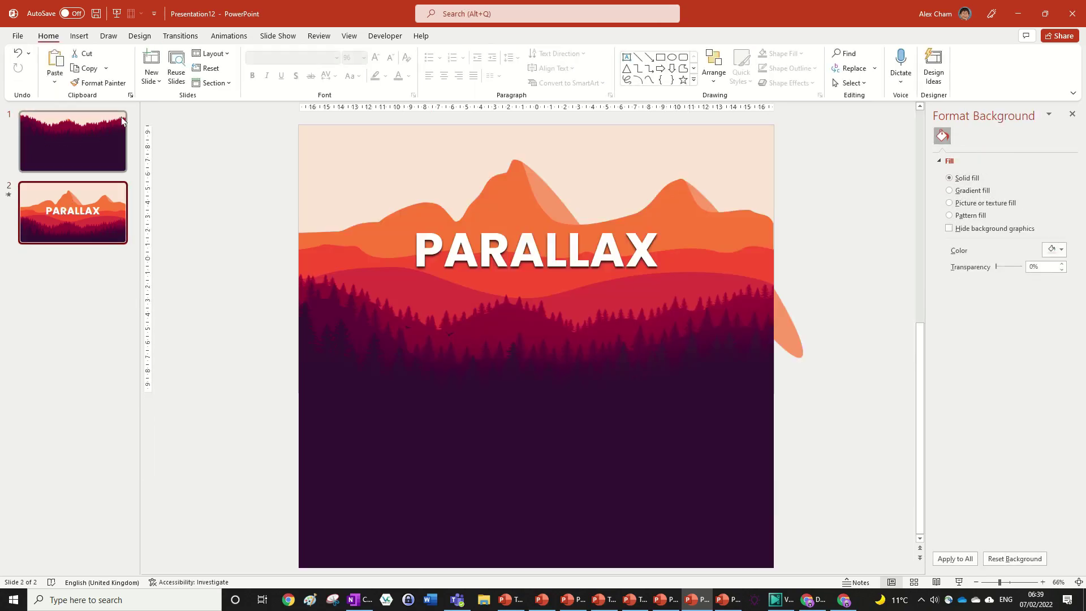
left_click(277, 36)
key("F5")
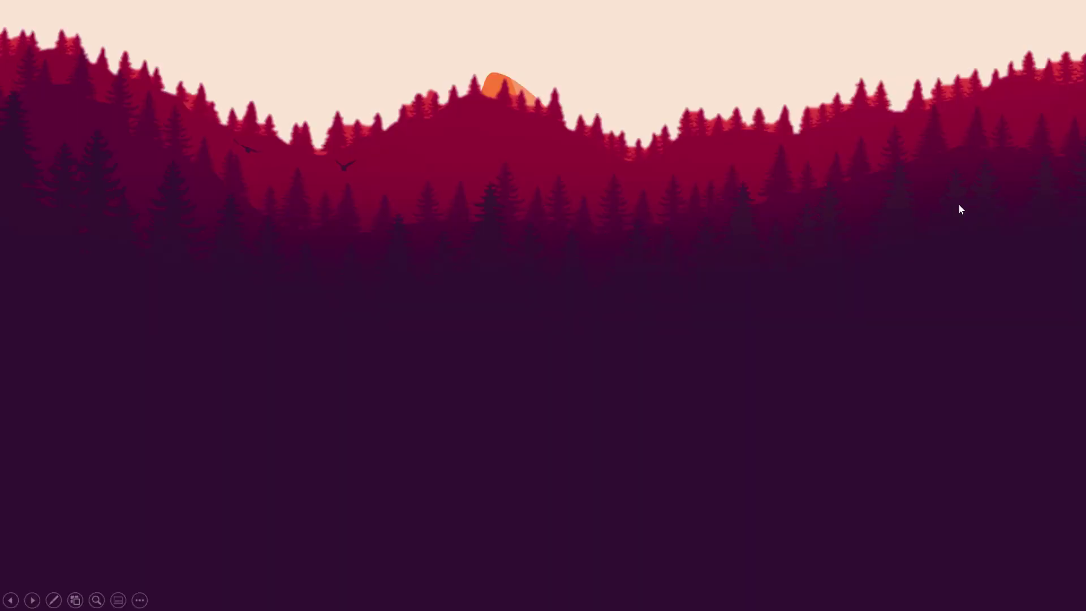